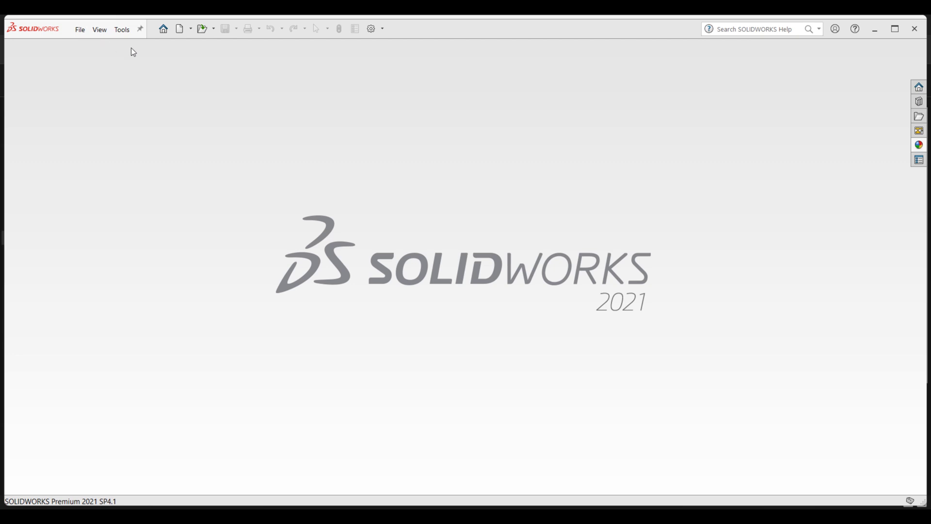
# Step: Open Assem3.SLDASM from the Welcome page's Recent documents list
pyautogui.click(164, 29)
pyautogui.scroll(-2, 417, 266)
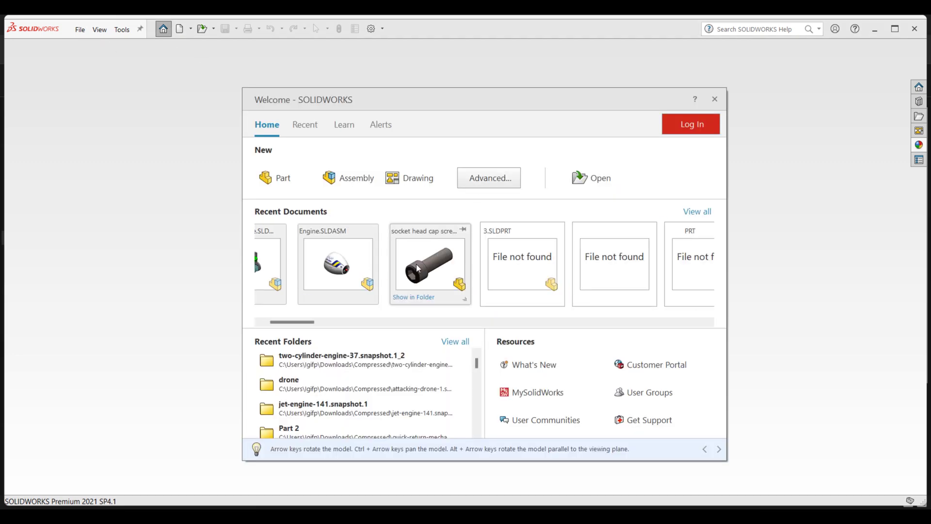
pyautogui.scroll(-2, 417, 267)
pyautogui.click(700, 213)
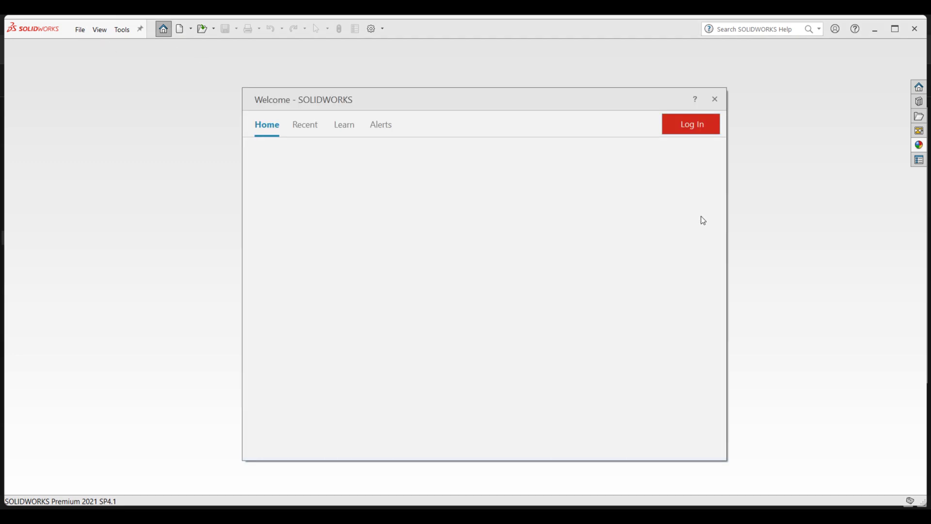
pyautogui.scroll(-3, 511, 255)
pyautogui.scroll(-3, 511, 255)
pyautogui.scroll(-2, 514, 251)
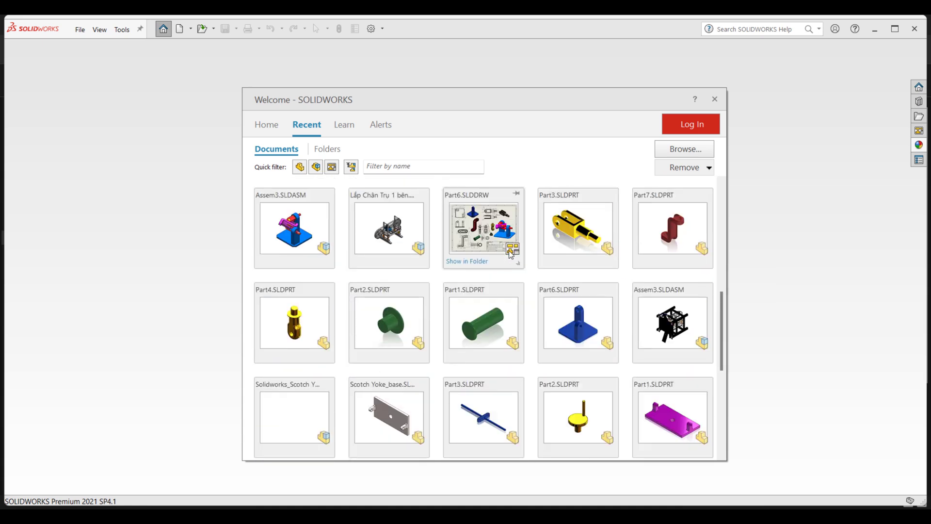
pyautogui.scroll(-2, 509, 252)
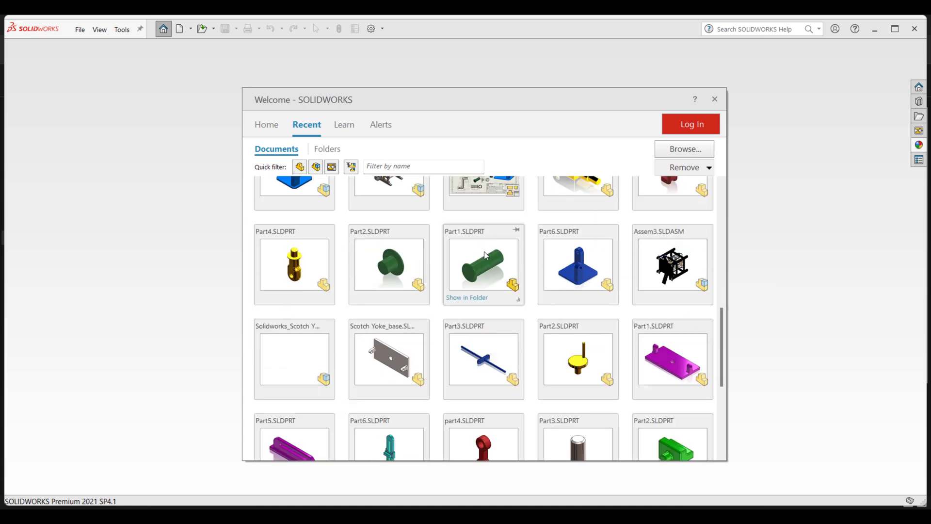
pyautogui.scroll(2, 412, 253)
pyautogui.click(365, 255)
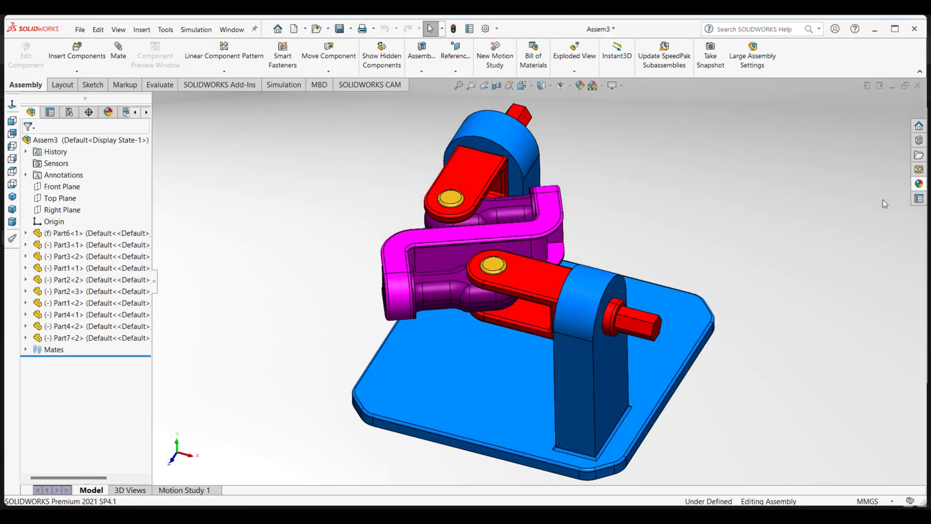
# Step: Preview the 3 Point Faded, Plain White and grey Backdrop scenes, ending with the appearances library shown
pyautogui.click(919, 184)
pyautogui.click(601, 86)
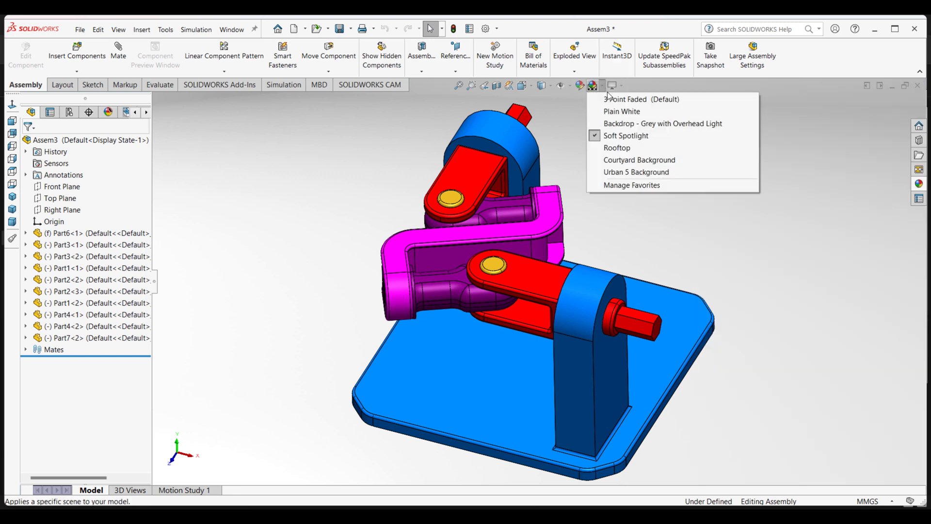
pyautogui.click(608, 99)
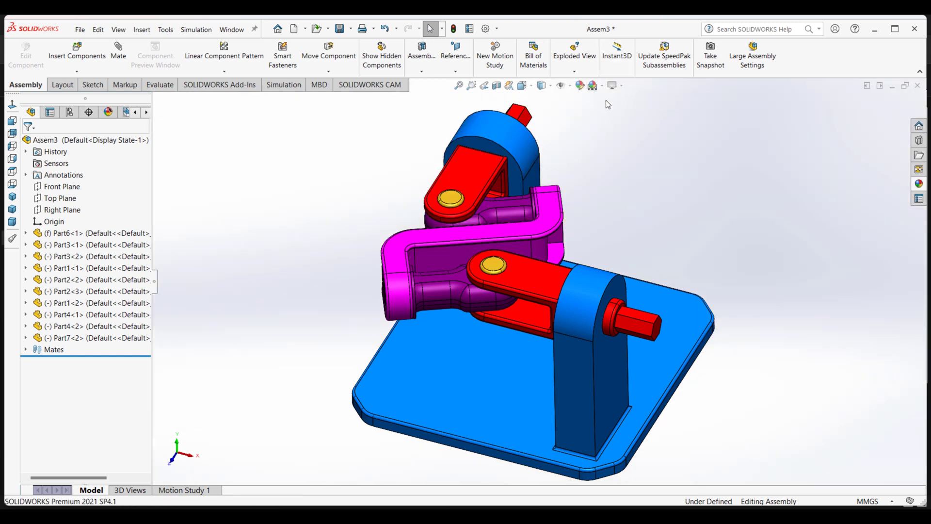
pyautogui.click(602, 85)
pyautogui.click(612, 112)
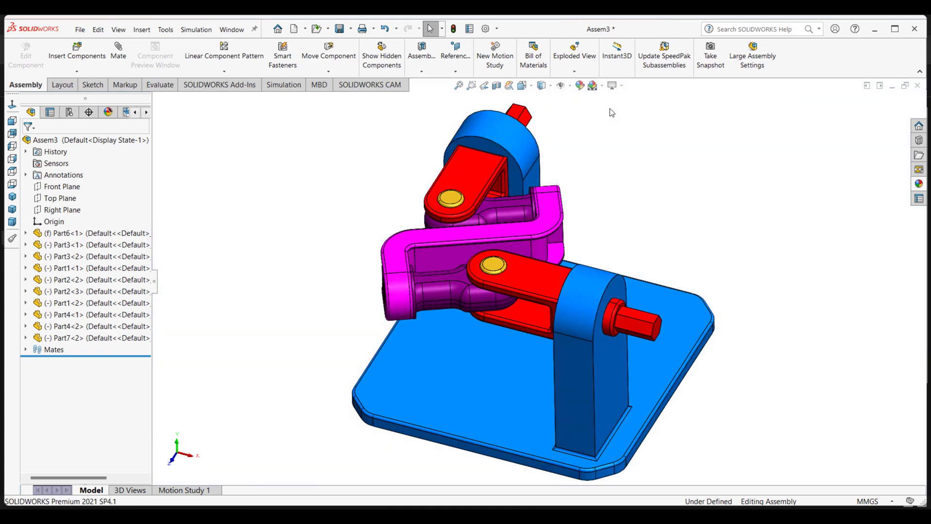
pyautogui.click(602, 86)
pyautogui.click(630, 129)
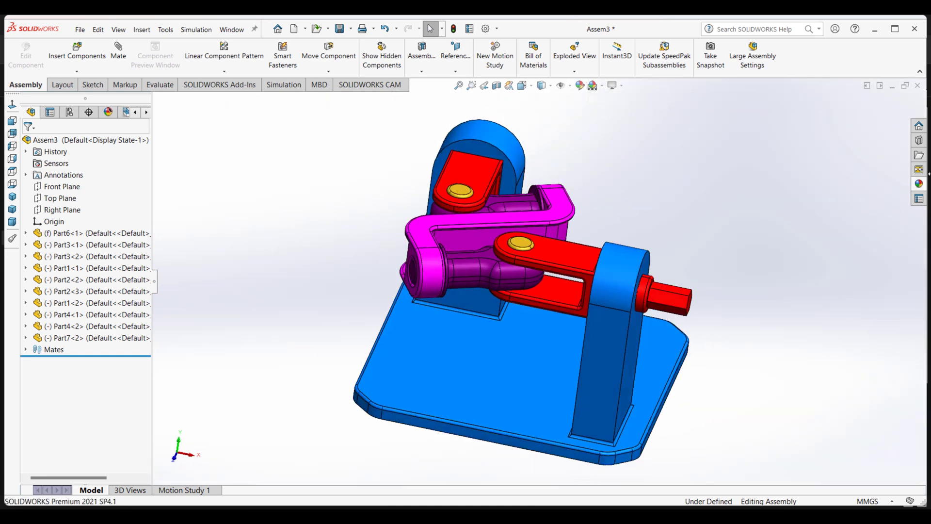
pyautogui.click(919, 183)
# Step: Apply the polished steel metal appearance to the whole base part
pyautogui.click(698, 116)
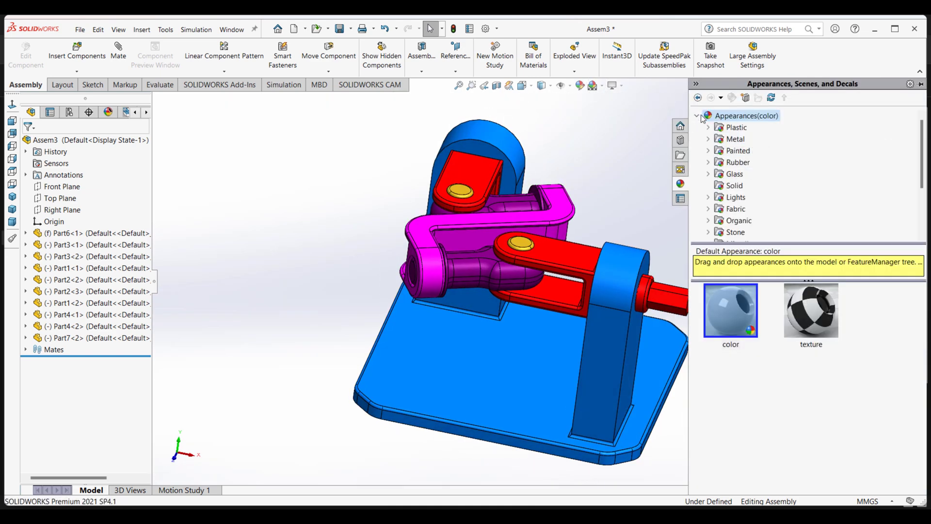
pyautogui.click(735, 139)
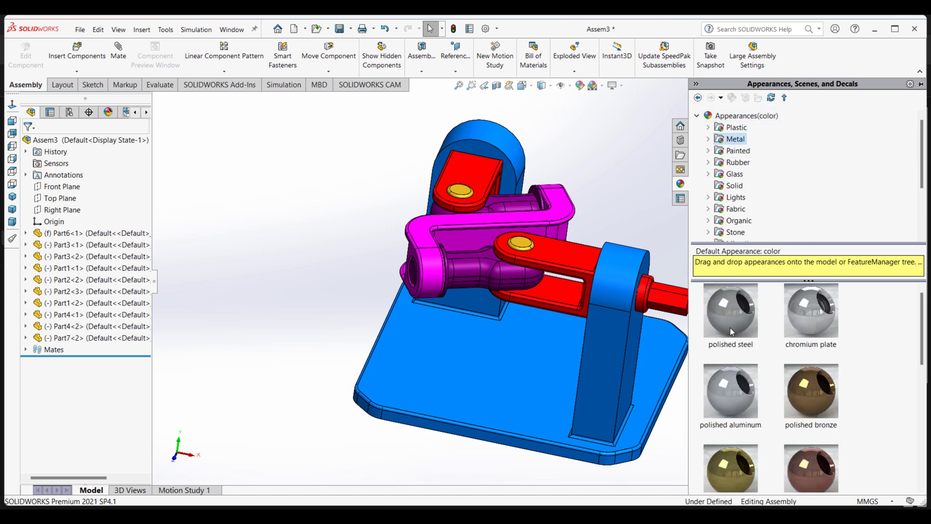
pyautogui.moveTo(730, 327); pyautogui.dragTo(538, 366)
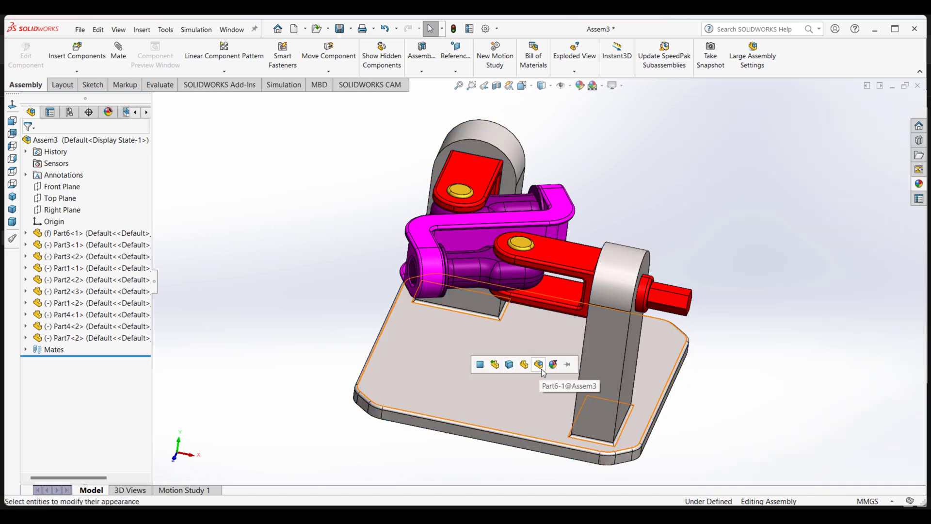
pyautogui.click(541, 370)
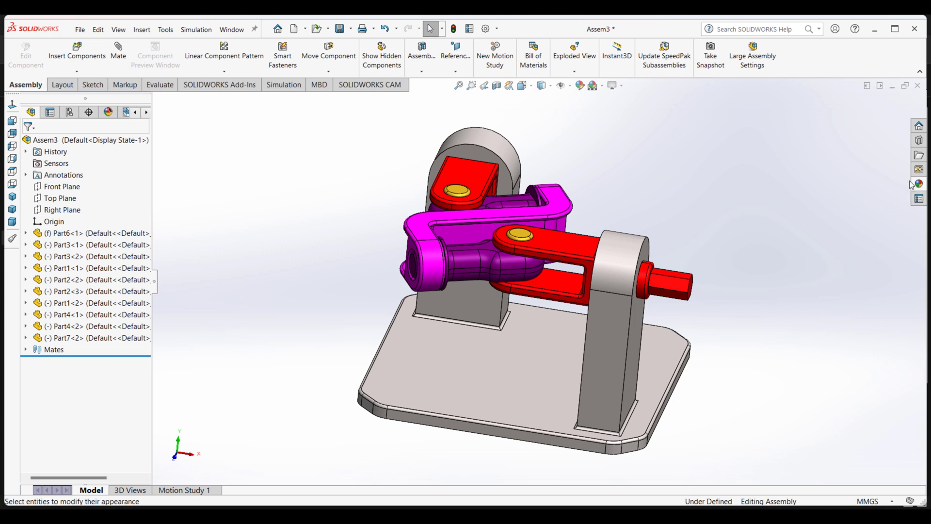
# Step: Apply chromium plate to the shaft part and the red arm
pyautogui.click(919, 198)
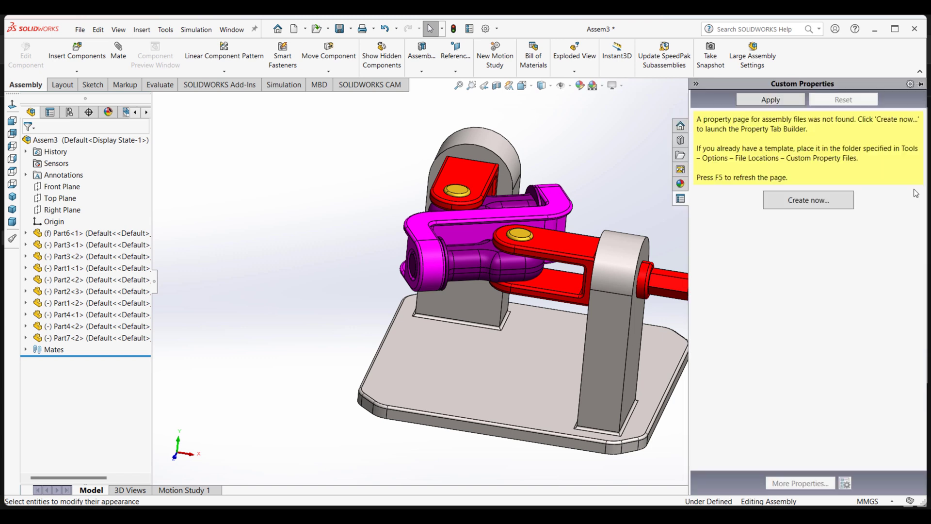
pyautogui.click(681, 182)
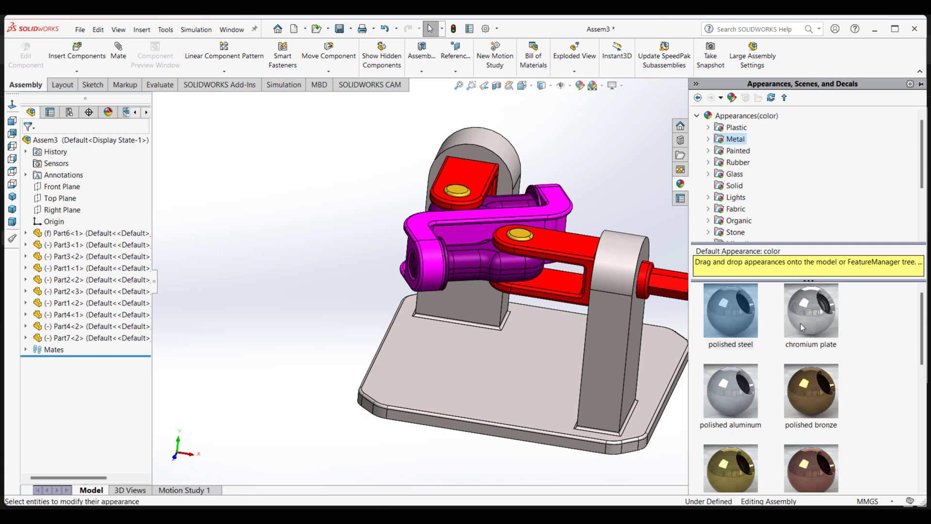
pyautogui.moveTo(800, 323)
pyautogui.mouseDown()
pyautogui.moveTo(591, 284)
pyautogui.moveTo(818, 338)
pyautogui.moveTo(657, 275)
pyautogui.mouseUp()
pyautogui.click(676, 275)
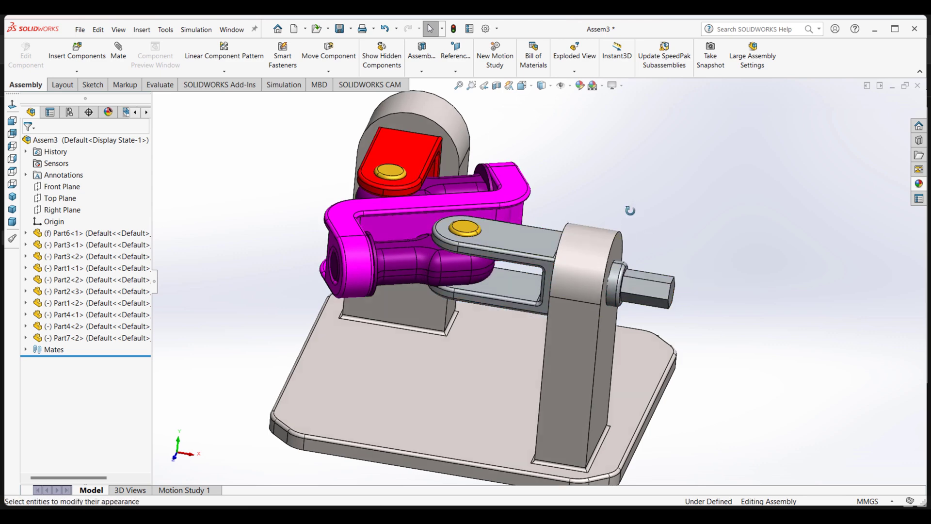
pyautogui.click(920, 184)
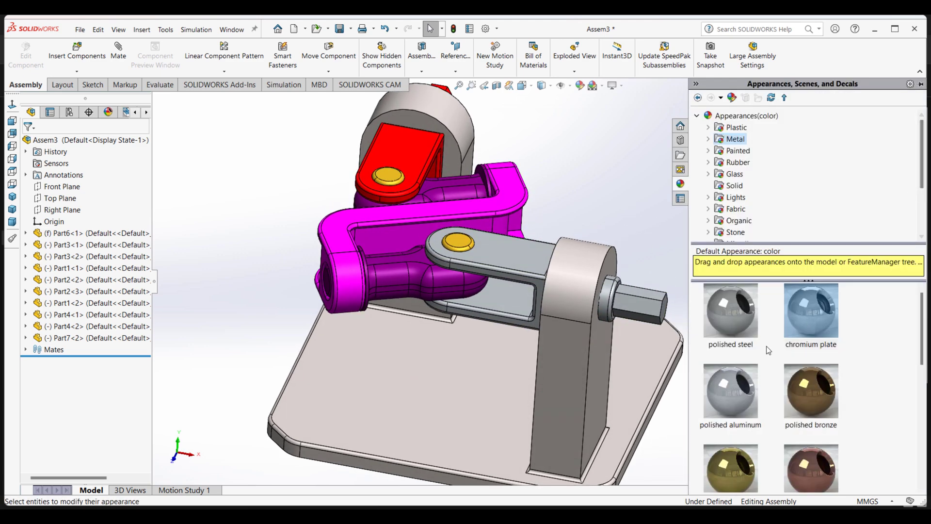
pyautogui.moveTo(819, 349); pyautogui.dragTo(422, 155)
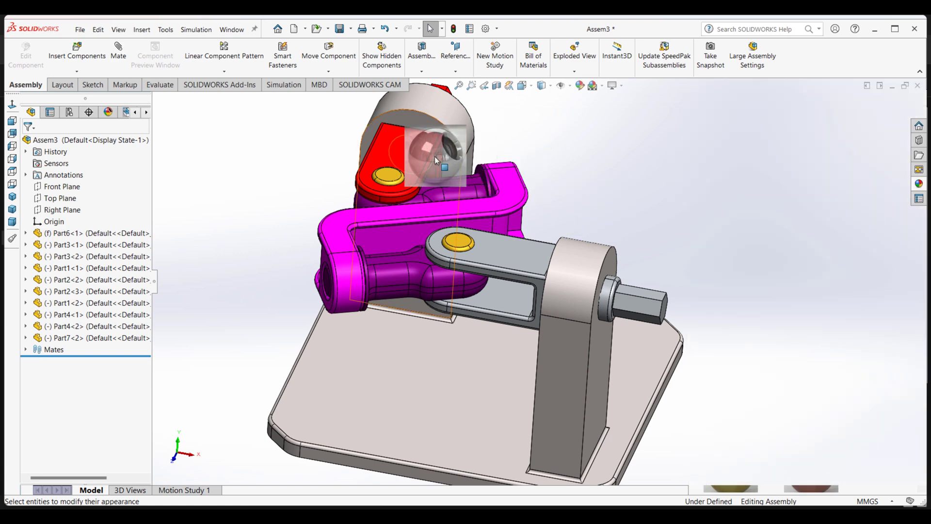
pyautogui.click(431, 158)
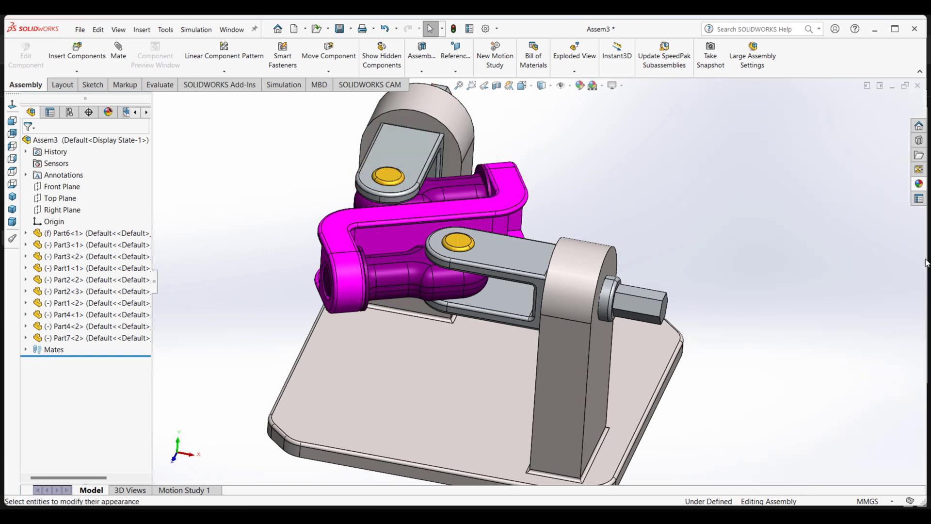
# Step: Apply polished brass to the magenta linkage's outer bracket
pyautogui.click(919, 183)
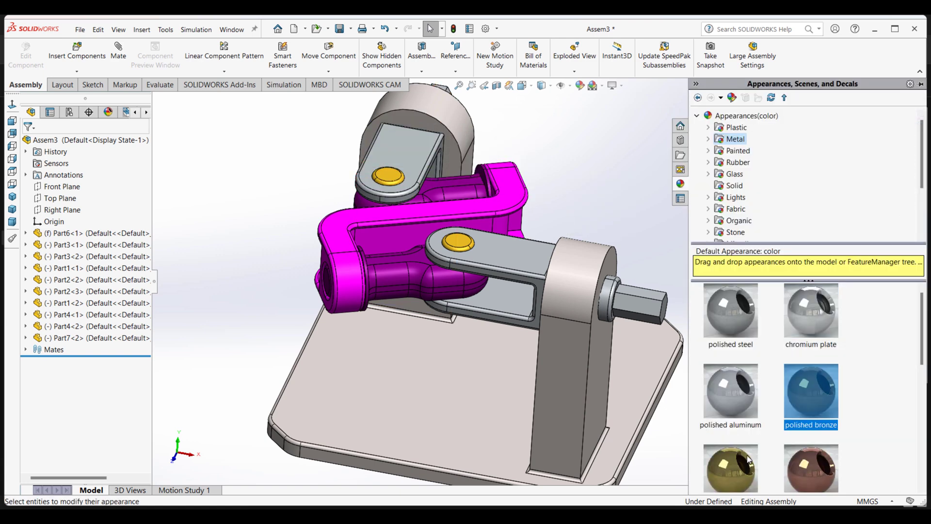
pyautogui.scroll(-1, 739, 436)
pyautogui.moveTo(739, 458)
pyautogui.mouseDown()
pyautogui.moveTo(440, 276)
pyautogui.moveTo(345, 235)
pyautogui.mouseUp()
pyautogui.click(364, 241)
# Step: Rotate the assembly to inspect it upright and collapse the appearances library
pyautogui.moveTo(664, 200); pyautogui.dragTo(605, 220, button='middle')
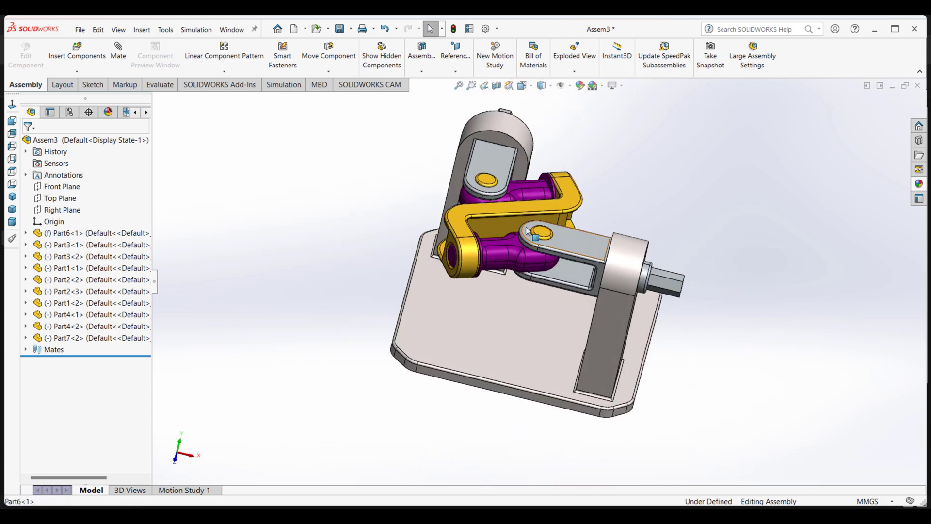
pyautogui.moveTo(577, 112); pyautogui.dragTo(822, 182, button='middle')
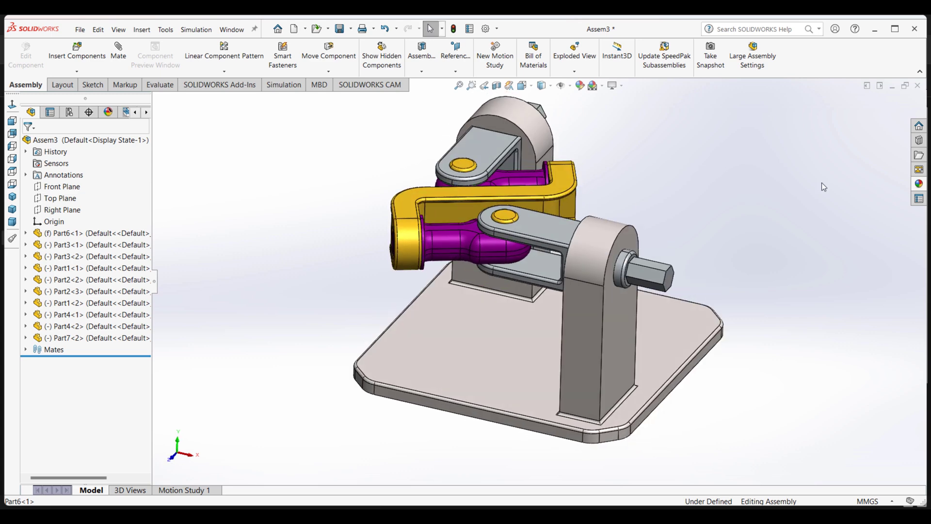
pyautogui.click(919, 183)
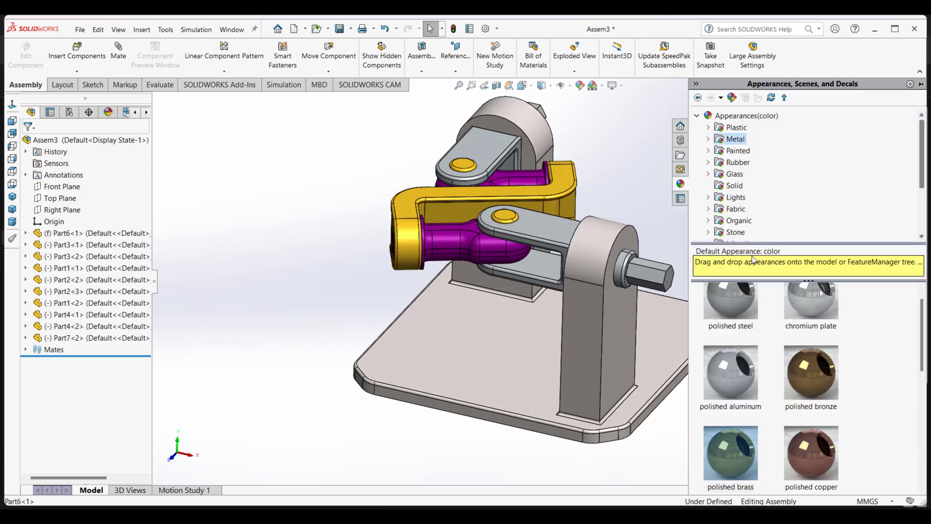
pyautogui.click(636, 170)
# Step: Cycle through Plain White, Grey with Overhead Light and Soft Spotlight scenes, settling on 3 Point Faded
pyautogui.click(594, 85)
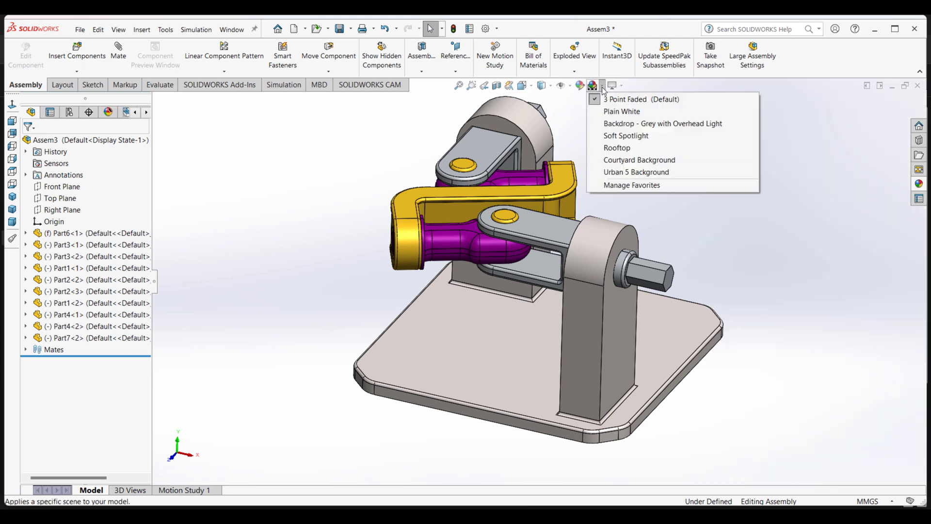
pyautogui.click(610, 112)
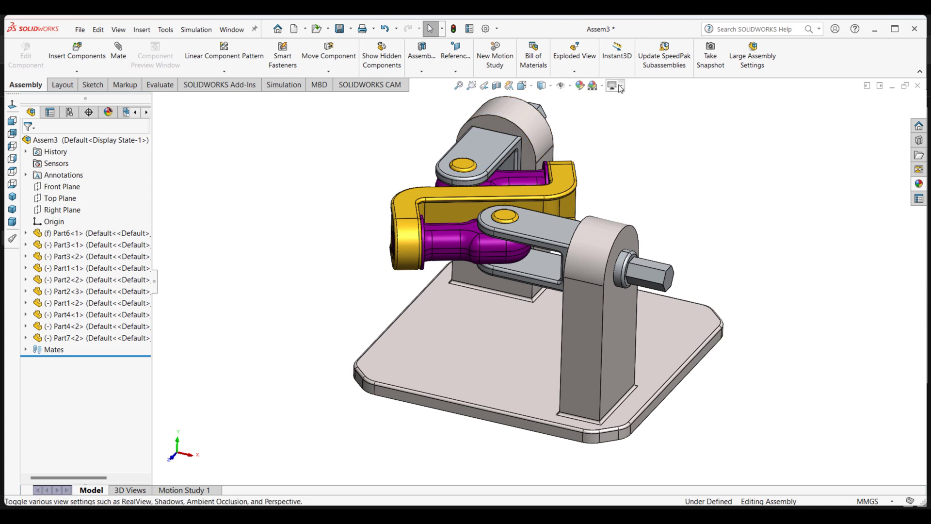
pyautogui.click(603, 86)
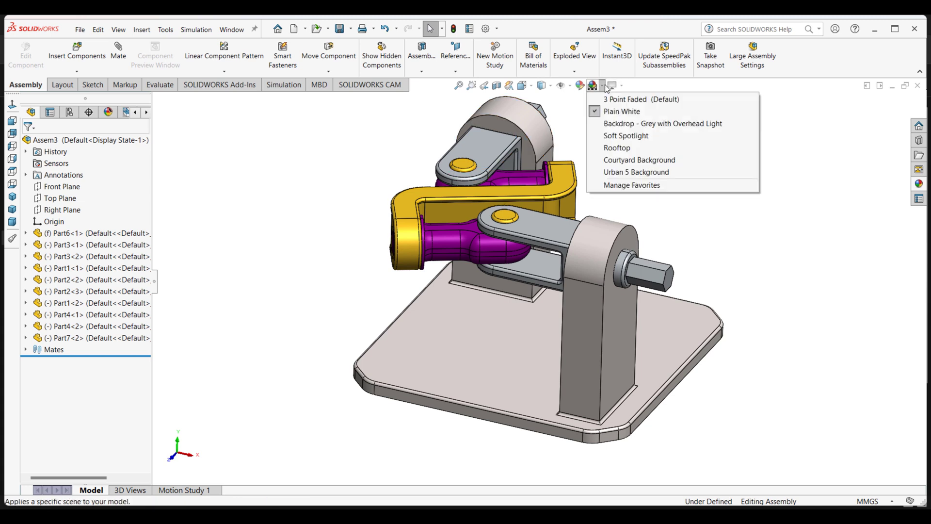
pyautogui.click(602, 122)
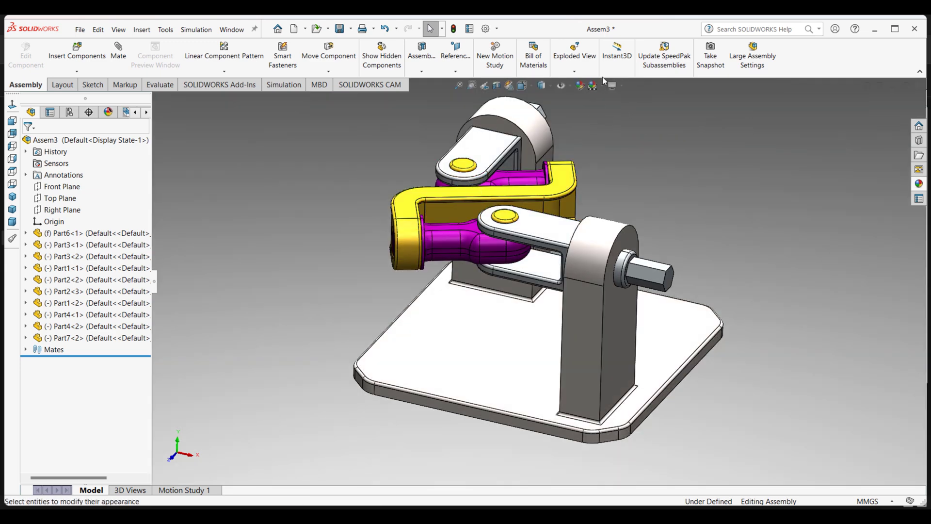
pyautogui.click(594, 86)
pyautogui.moveTo(617, 148)
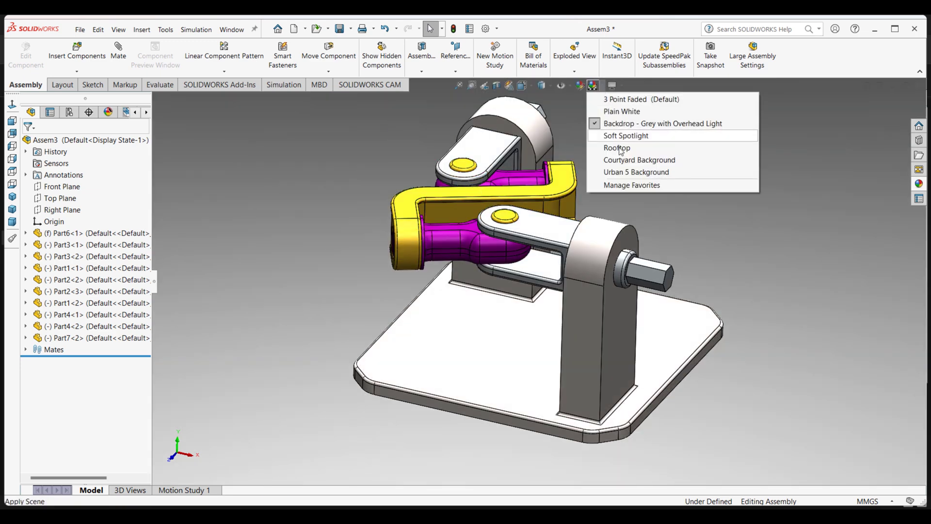
pyautogui.click(594, 136)
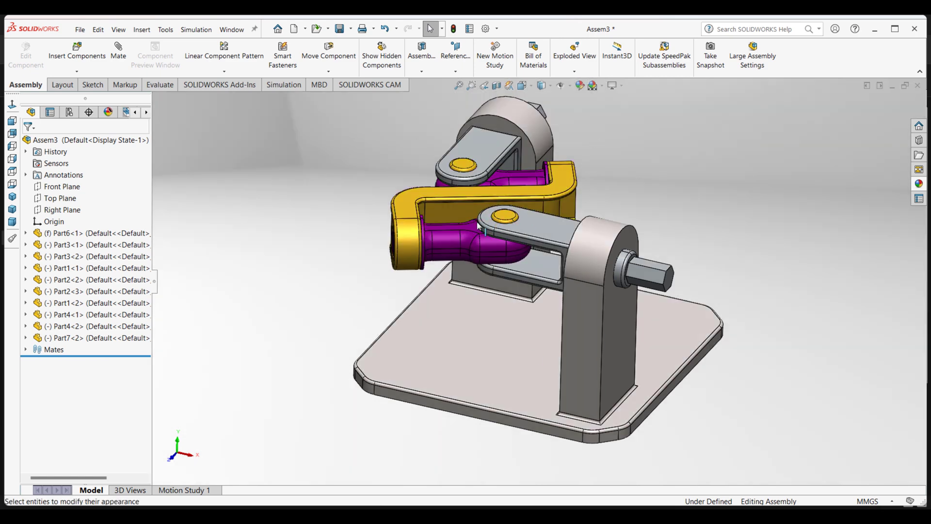
pyautogui.click(601, 87)
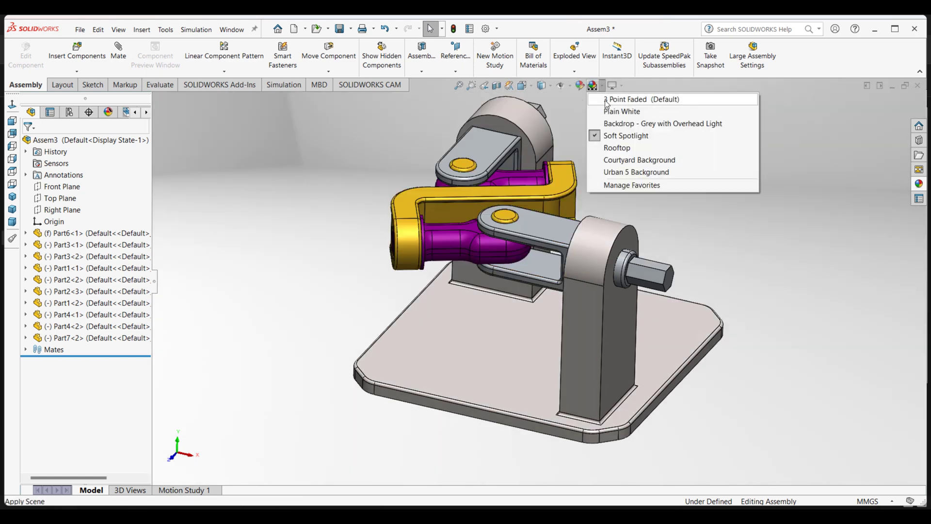
pyautogui.click(606, 100)
pyautogui.click(919, 183)
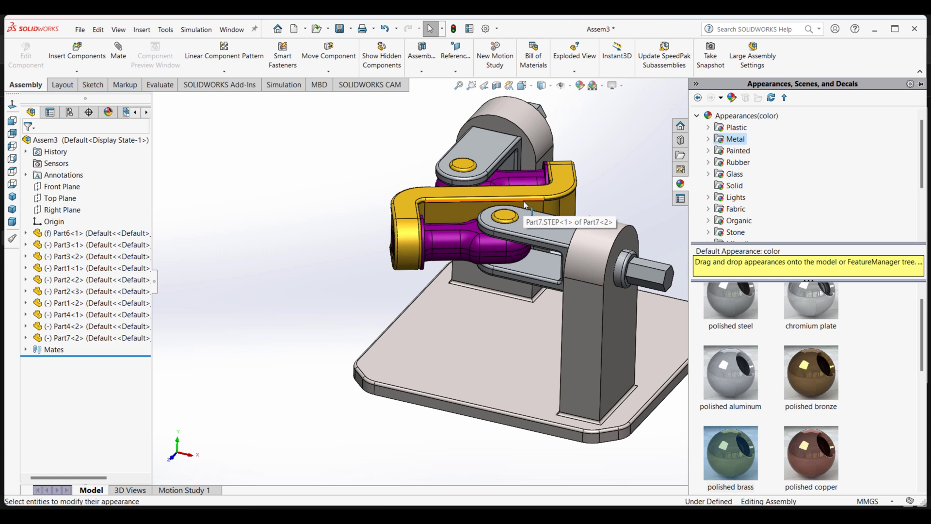
# Step: Collapse the appearances library and zoom to show the whole assembly
pyautogui.click(624, 151)
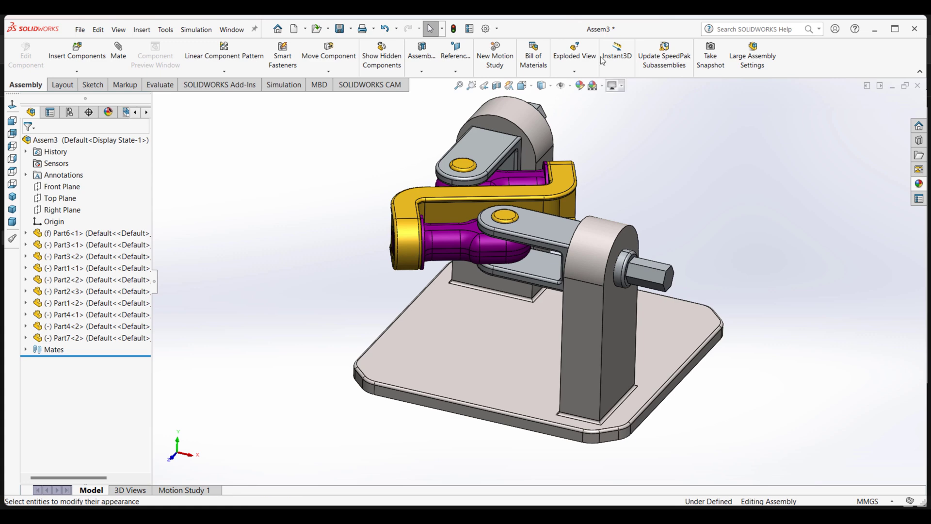
pyautogui.scroll(1, 534, 218)
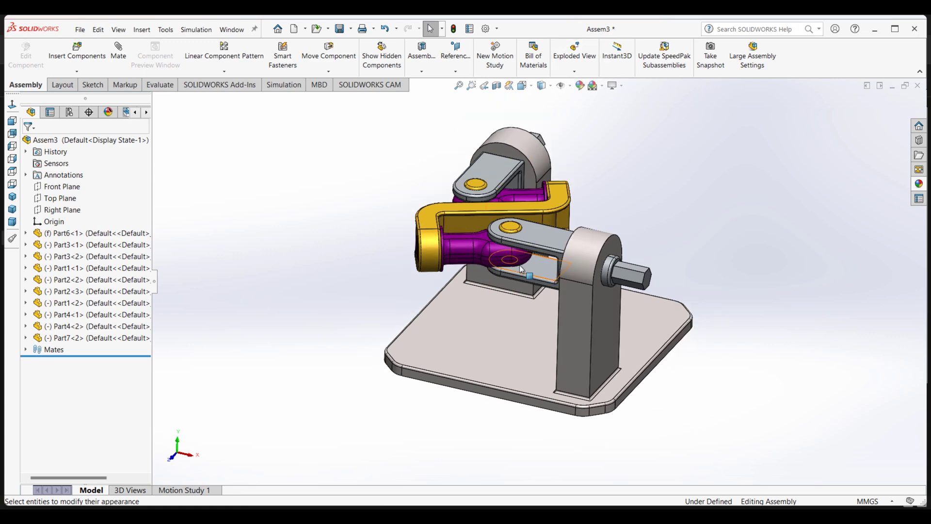
pyautogui.scroll(-4, 476, 247)
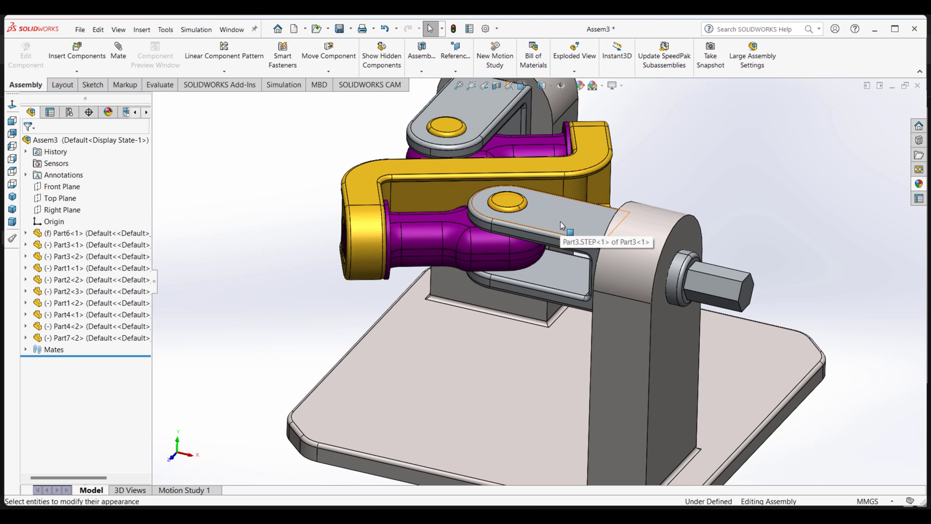
pyautogui.press('z')
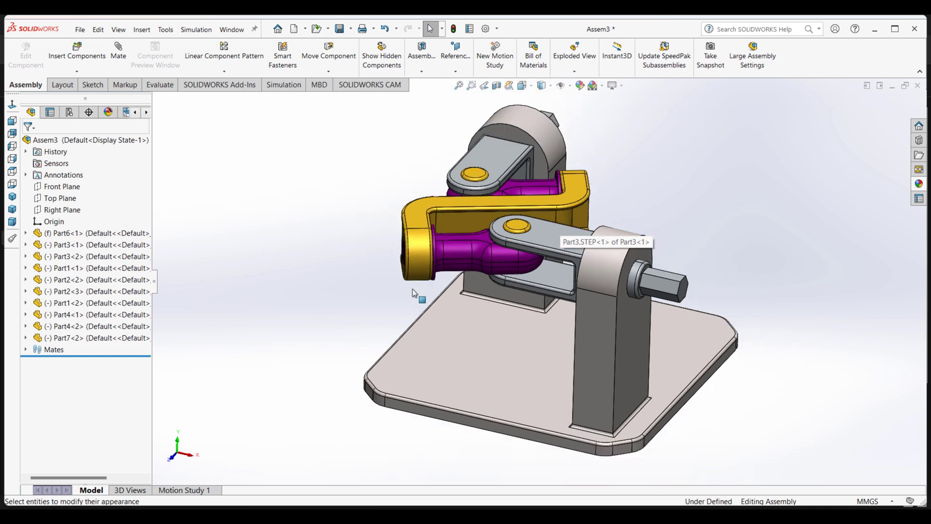
# Step: Try Plain White and grey Backdrop scenes, return to 3 Point Faded, and close the assembly
pyautogui.click(601, 85)
pyautogui.click(606, 113)
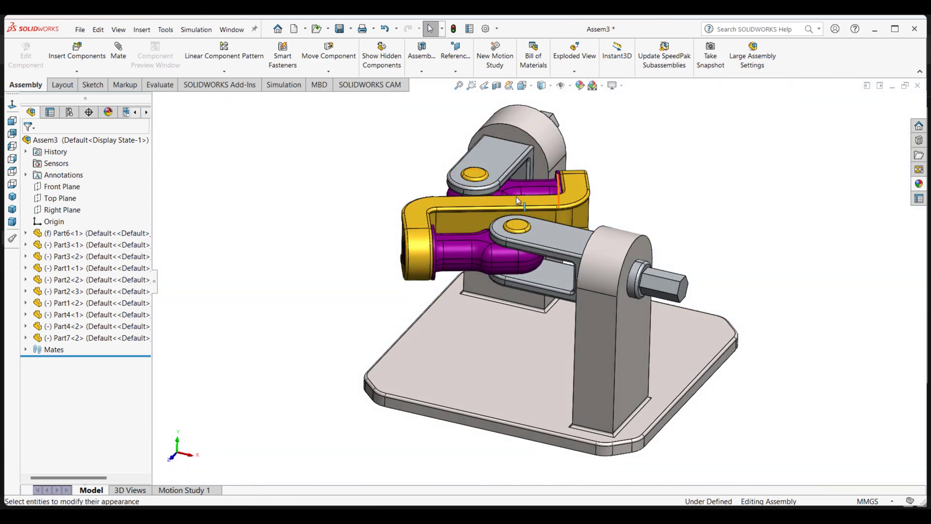
pyautogui.click(601, 88)
pyautogui.click(600, 124)
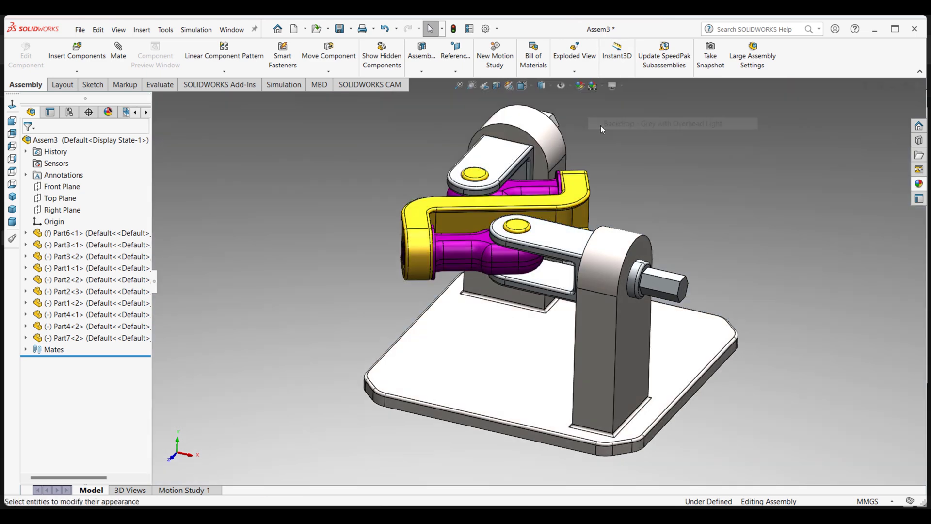
pyautogui.click(598, 90)
pyautogui.click(603, 100)
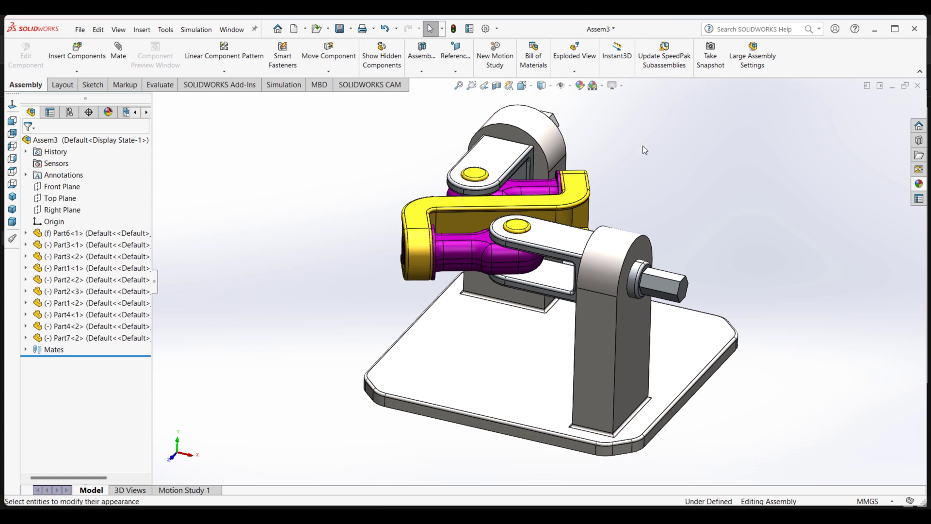
pyautogui.click(918, 85)
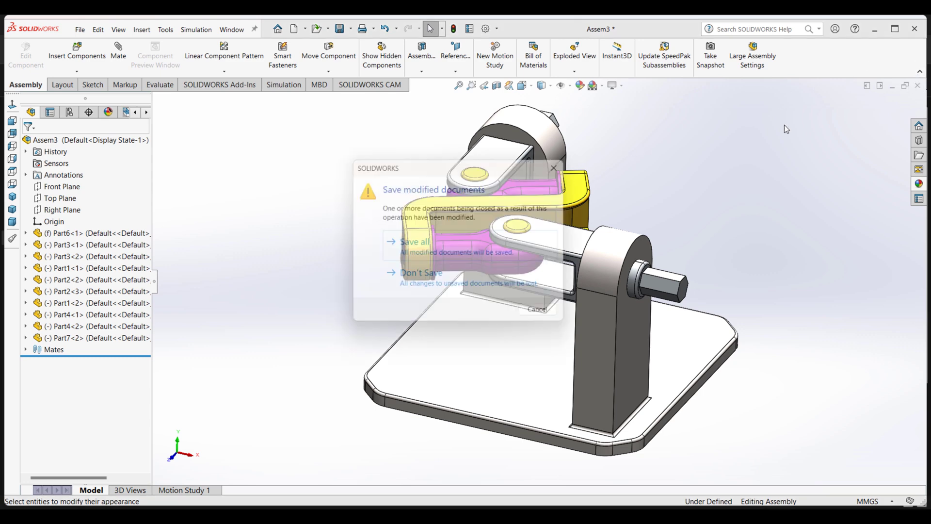
# Step: Discard the assembly changes and exit SOLIDWORKS and File Explorer
pyautogui.click(418, 279)
pyautogui.click(914, 28)
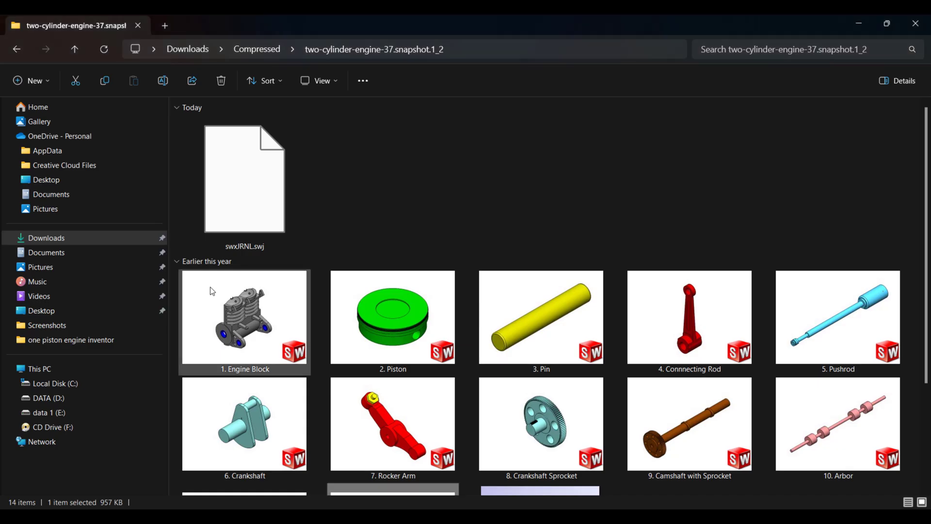
pyautogui.click(915, 23)
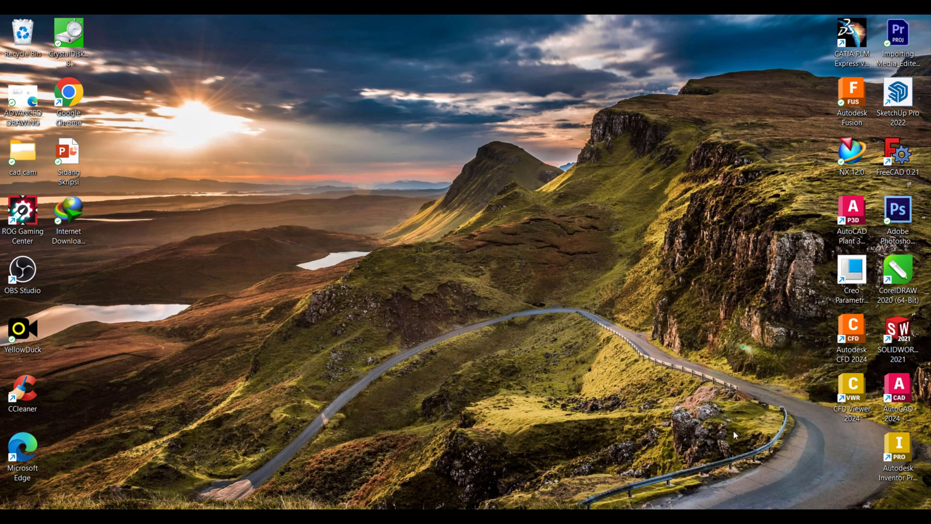
# Step: Turn Wi‑Fi off from Quick Settings and dismiss the panel
pyautogui.press('super+a')
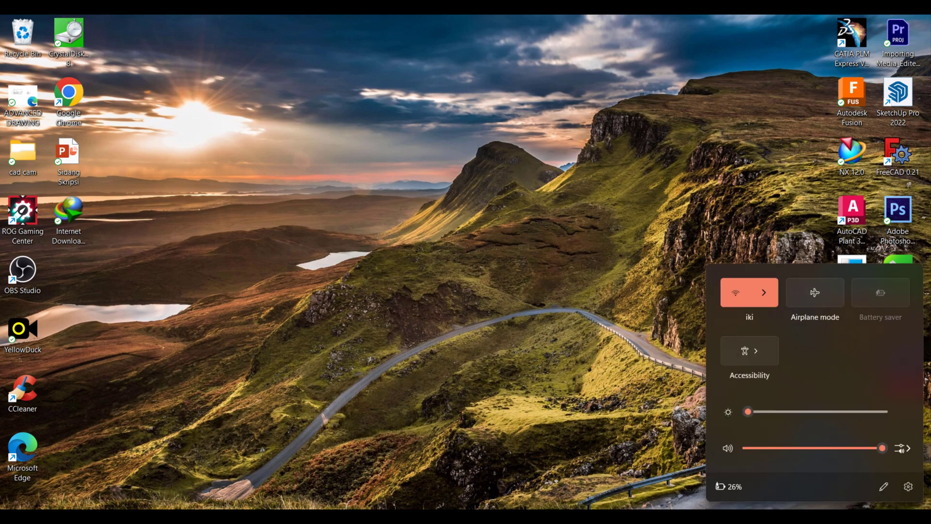
pyautogui.click(769, 295)
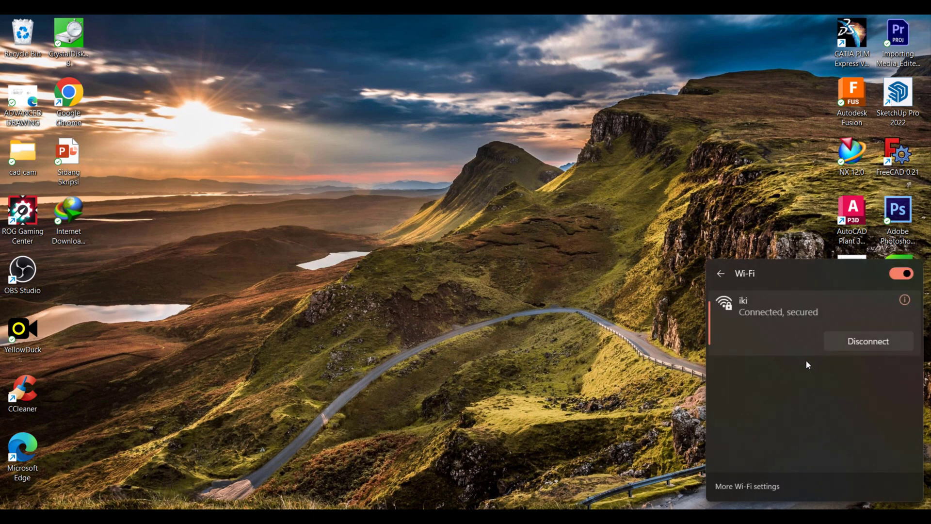
pyautogui.click(901, 286)
pyautogui.click(564, 218)
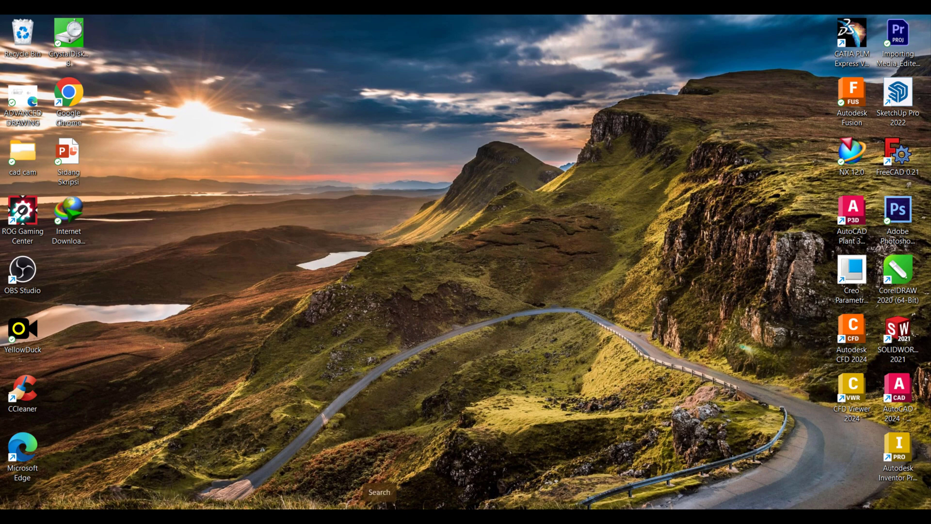
# Step: Launch Registry Editor by searching for 'reg'
pyautogui.press('super')
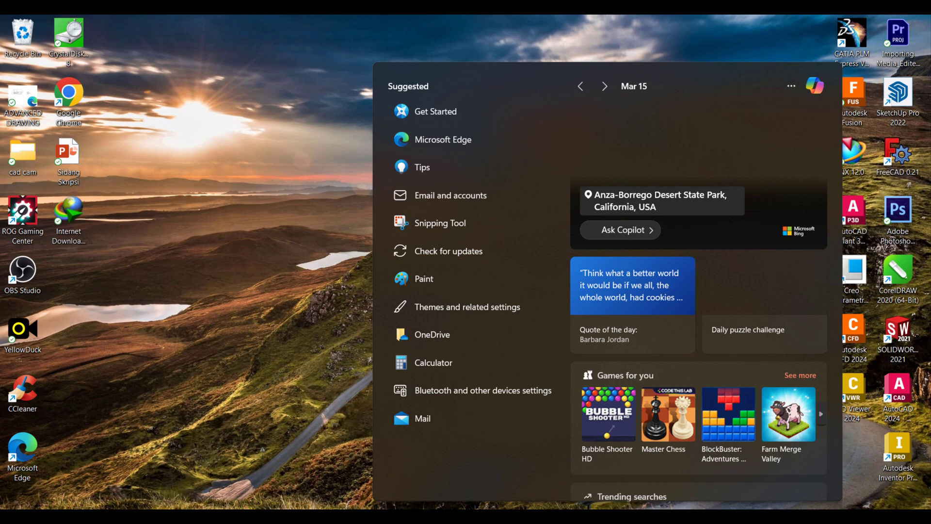
pyautogui.write('re')
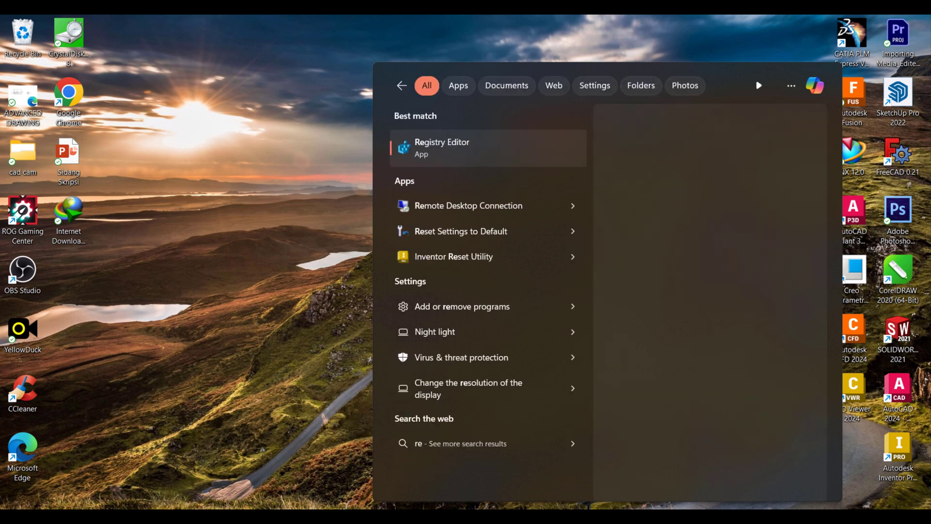
pyautogui.write('g')
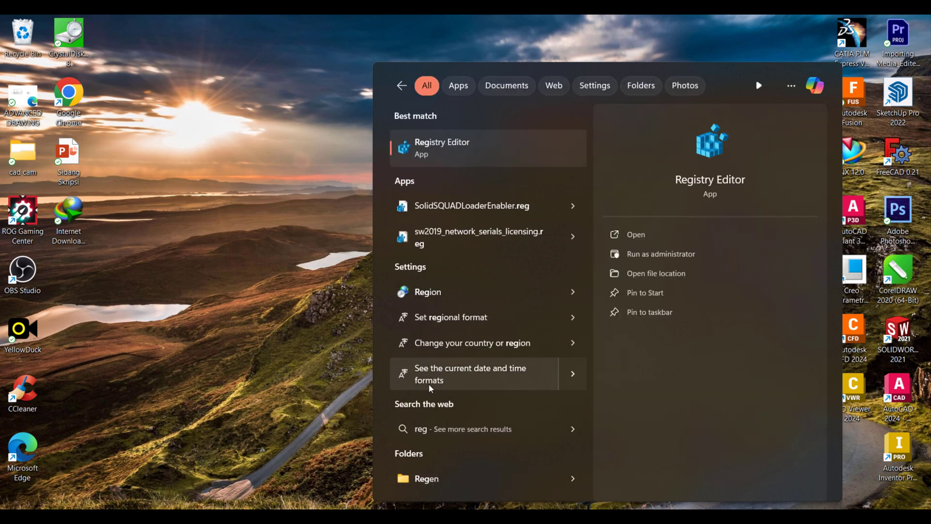
pyautogui.click(444, 144)
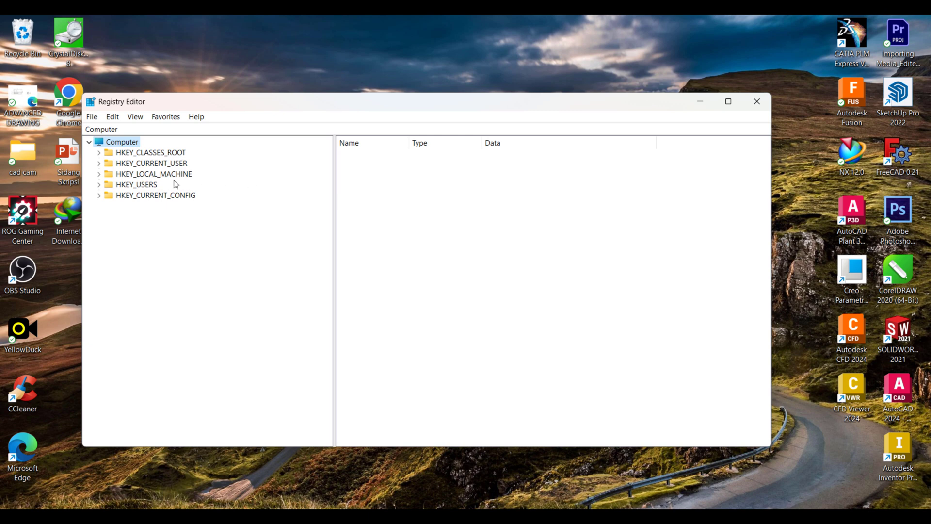
# Step: Expand HKEY_CURRENT_USER and its Software key
pyautogui.click(99, 184)
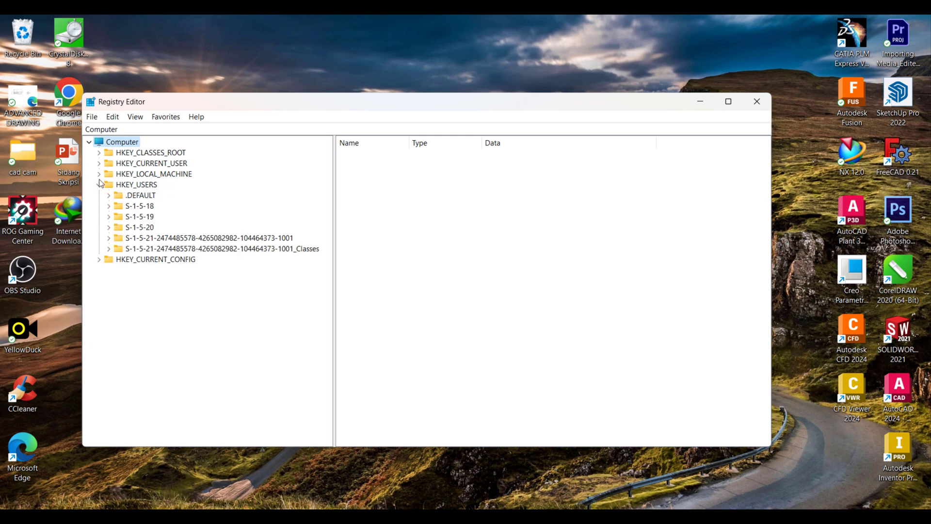
pyautogui.click(99, 184)
pyautogui.click(99, 164)
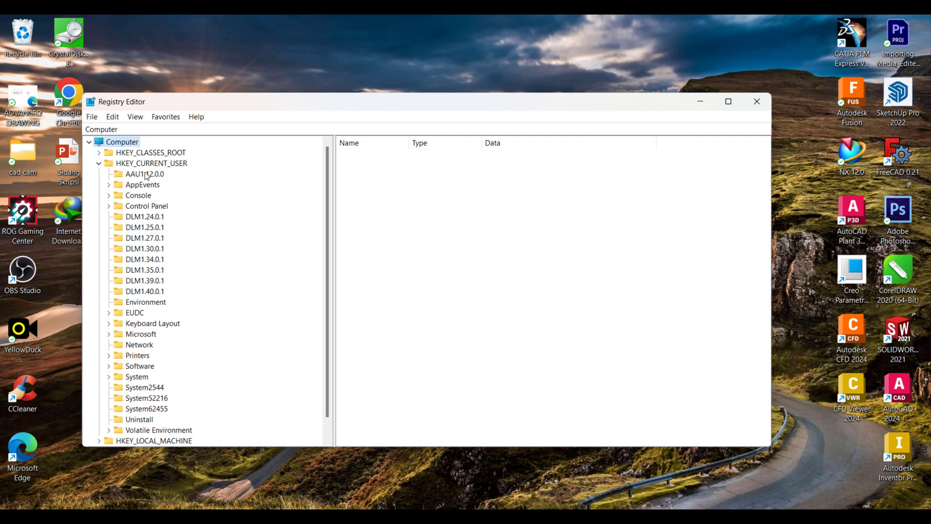
pyautogui.scroll(-1, 154, 384)
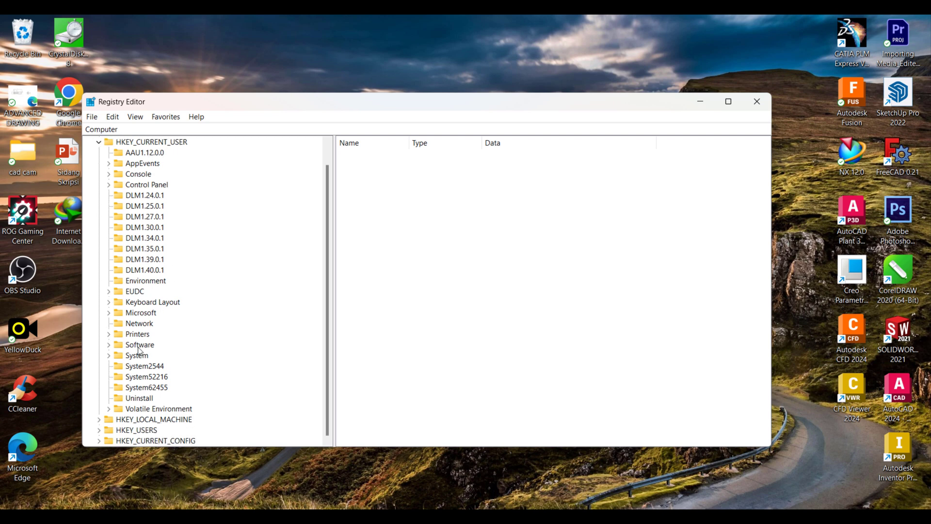
pyautogui.click(109, 345)
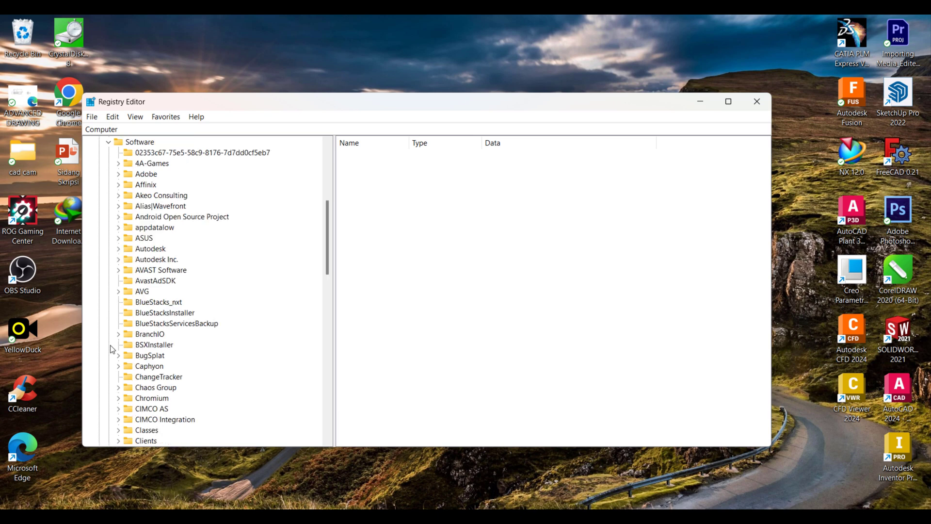
# Step: Scroll through the Software subkeys to the SolidWorks key and expand it
pyautogui.click(143, 144)
pyautogui.scroll(3, 168, 226)
pyautogui.scroll(4, 166, 232)
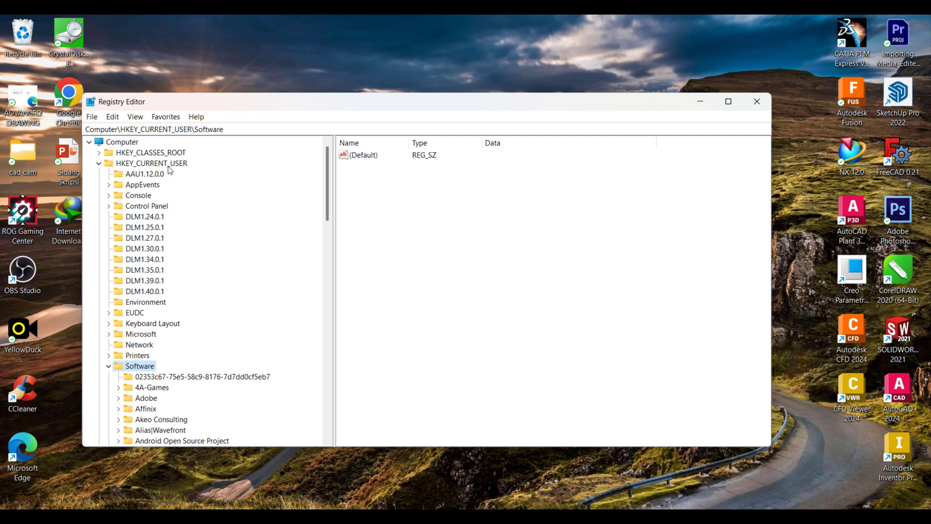
pyautogui.scroll(-2, 145, 317)
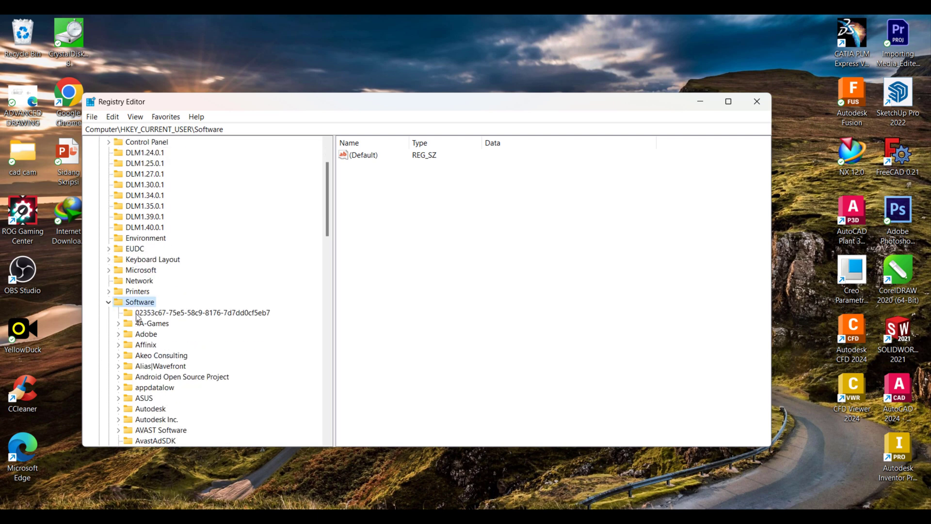
pyautogui.scroll(-2, 143, 313)
pyautogui.scroll(-5, 142, 309)
pyautogui.scroll(-3, 142, 309)
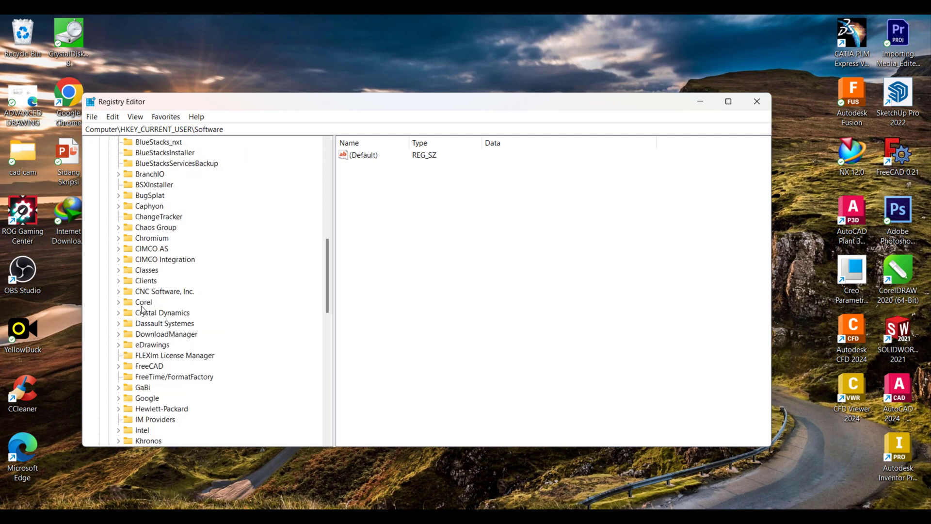
pyautogui.scroll(-2, 142, 309)
pyautogui.scroll(-3, 142, 309)
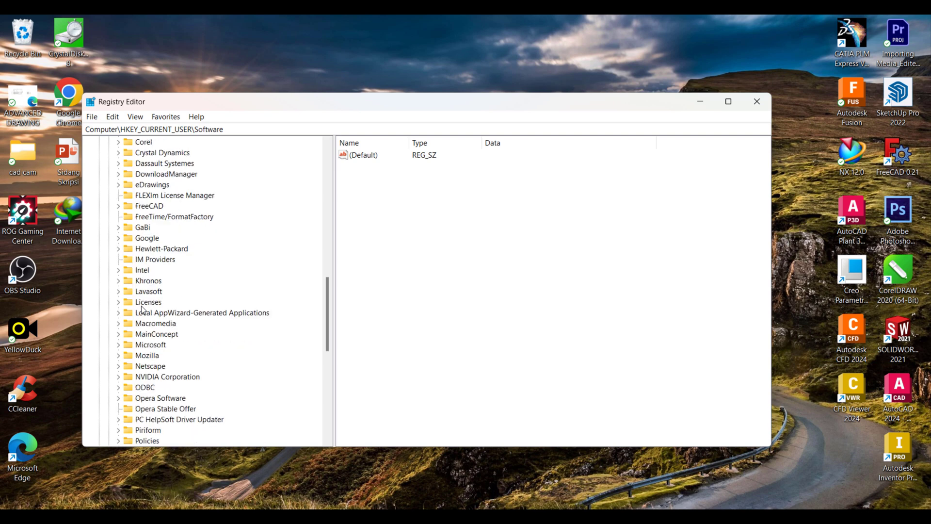
pyautogui.scroll(-2, 142, 309)
pyautogui.scroll(-1, 143, 308)
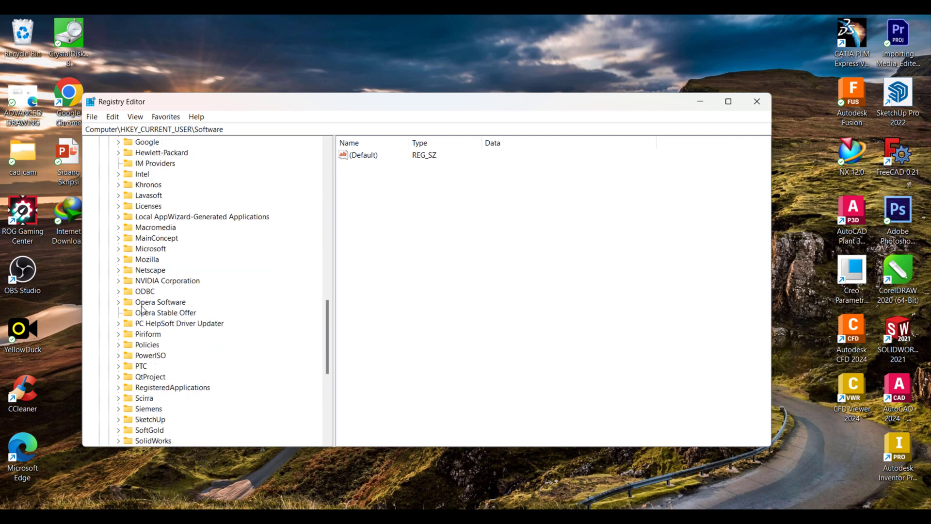
pyautogui.scroll(-2, 143, 308)
pyautogui.scroll(-3, 143, 309)
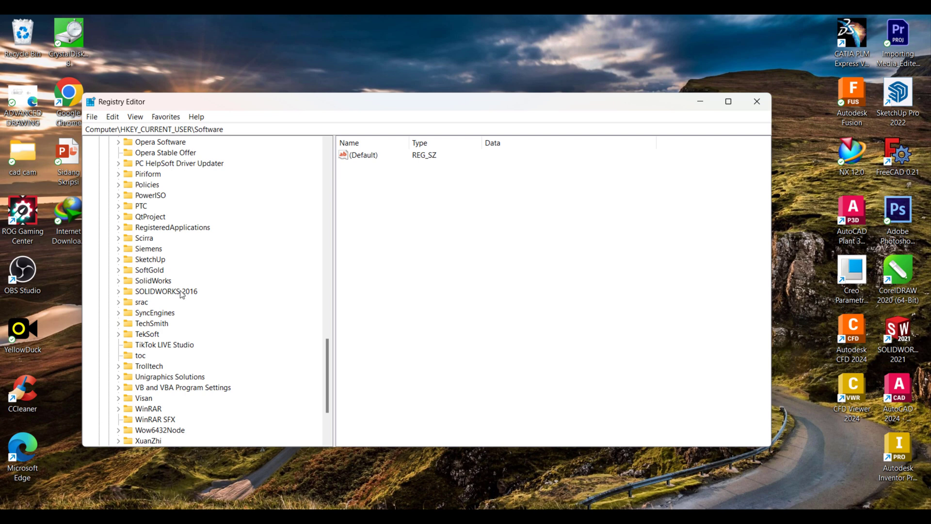
pyautogui.click(119, 281)
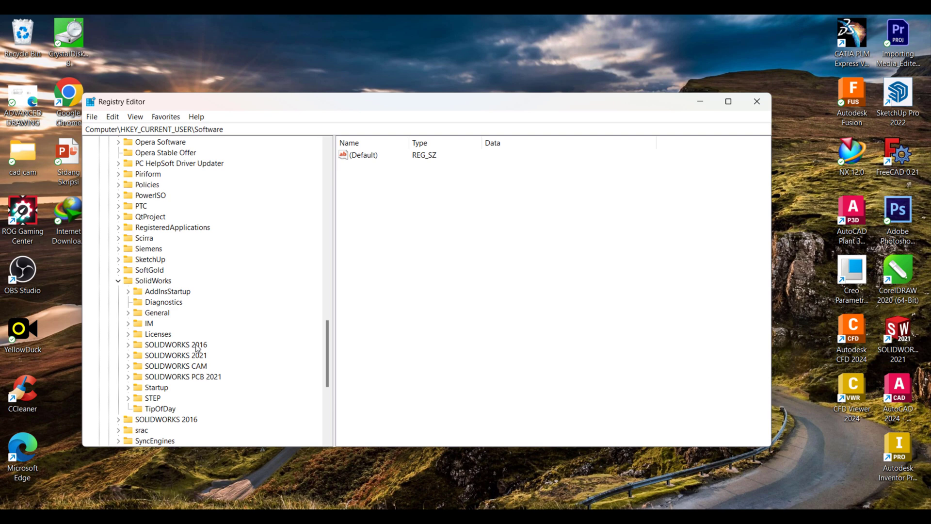
pyautogui.scroll(-1, 190, 370)
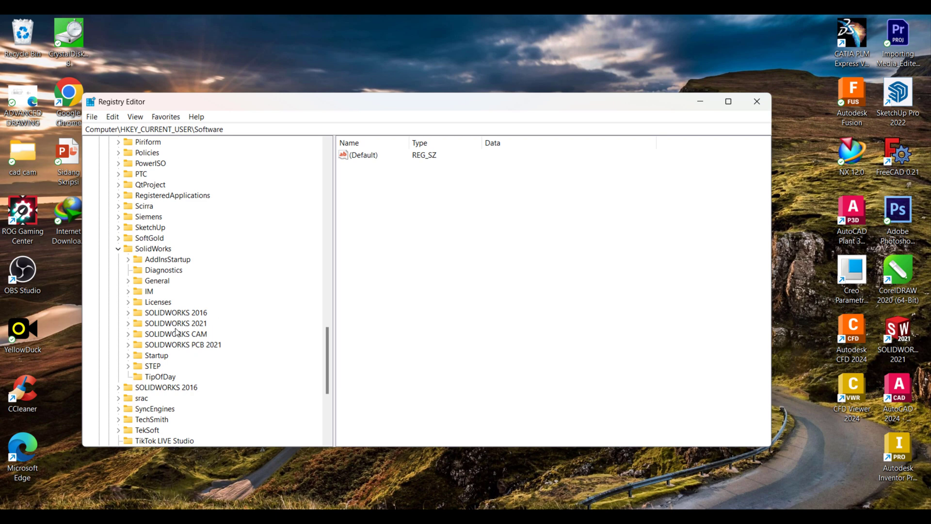
# Step: Rename the SOLIDWORKS 2021 key to 'SOLIDWORKS 2021 NEW Resset' and minimize Registry Editor
pyautogui.click(128, 334)
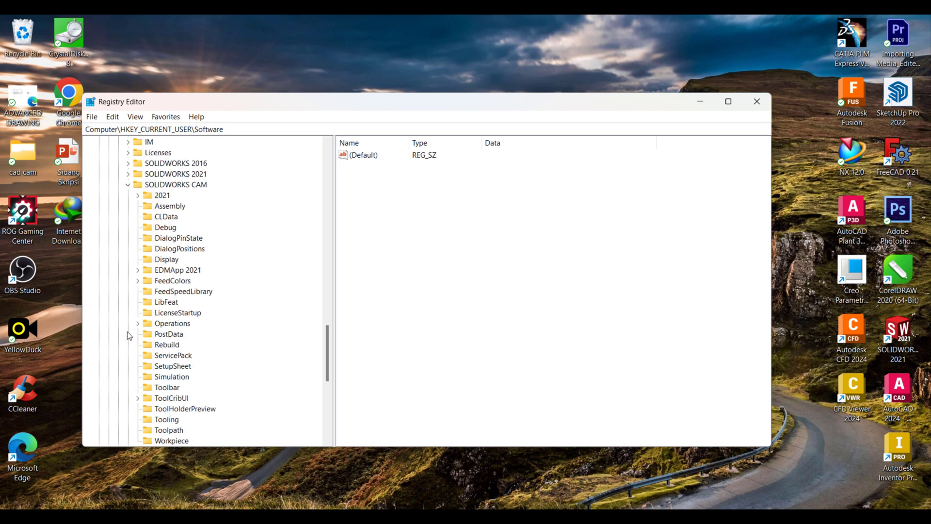
pyautogui.click(128, 185)
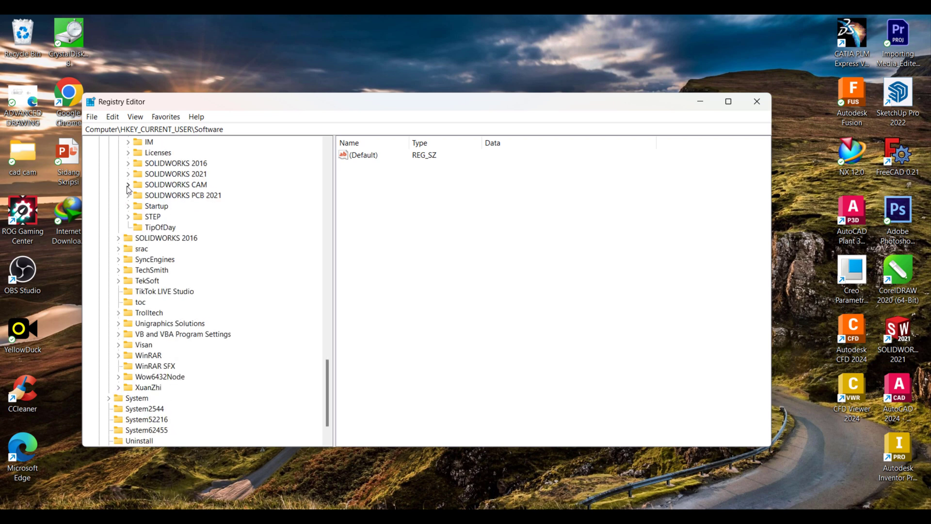
pyautogui.click(175, 174)
pyautogui.rightClick(175, 175)
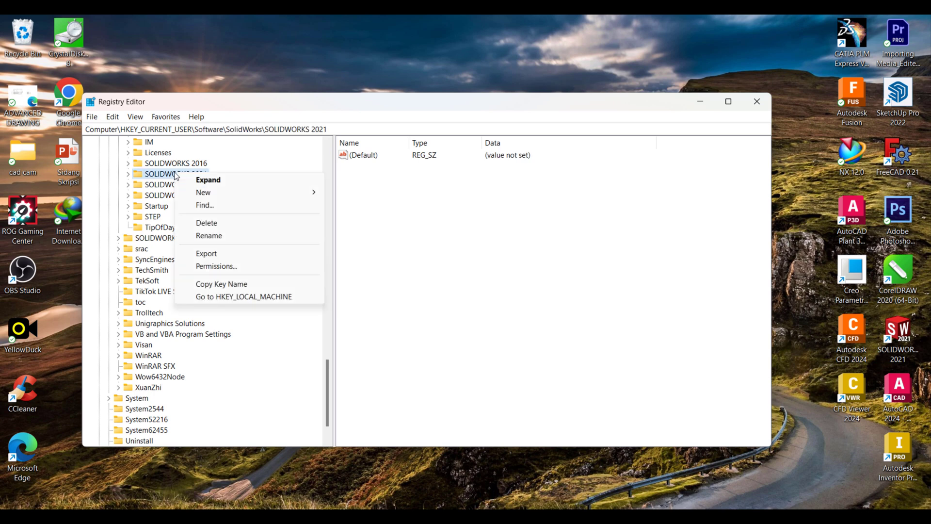
pyautogui.click(207, 236)
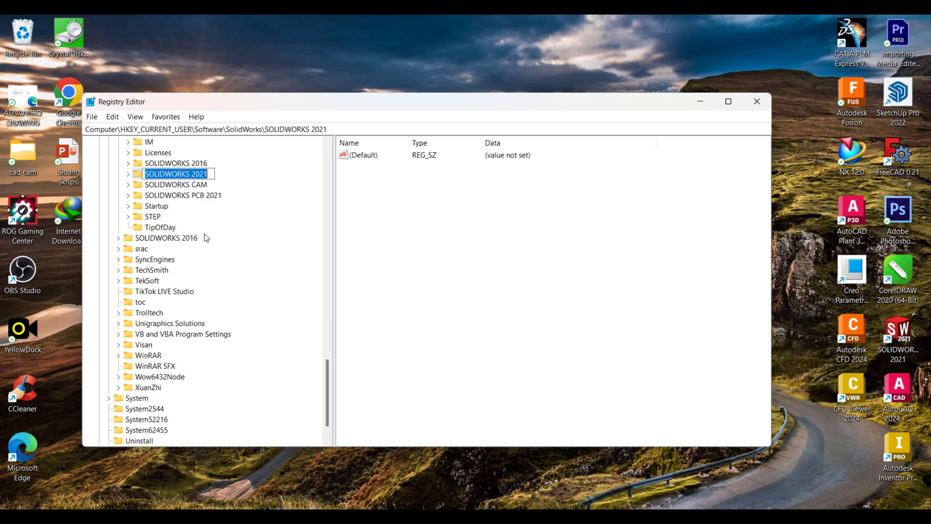
pyautogui.click(210, 176)
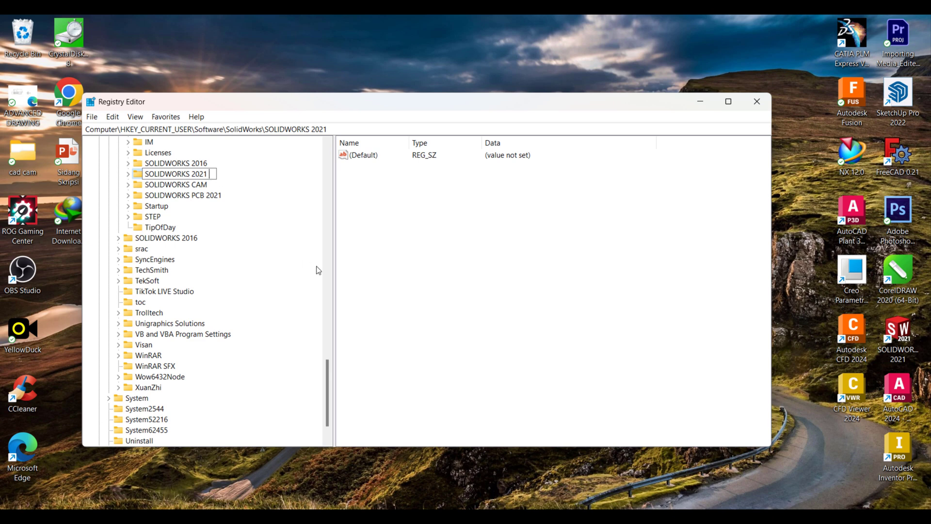
pyautogui.write('NEW')
pyautogui.write(' R')
pyautogui.write('ess')
pyautogui.write('et')
pyautogui.press('Return')
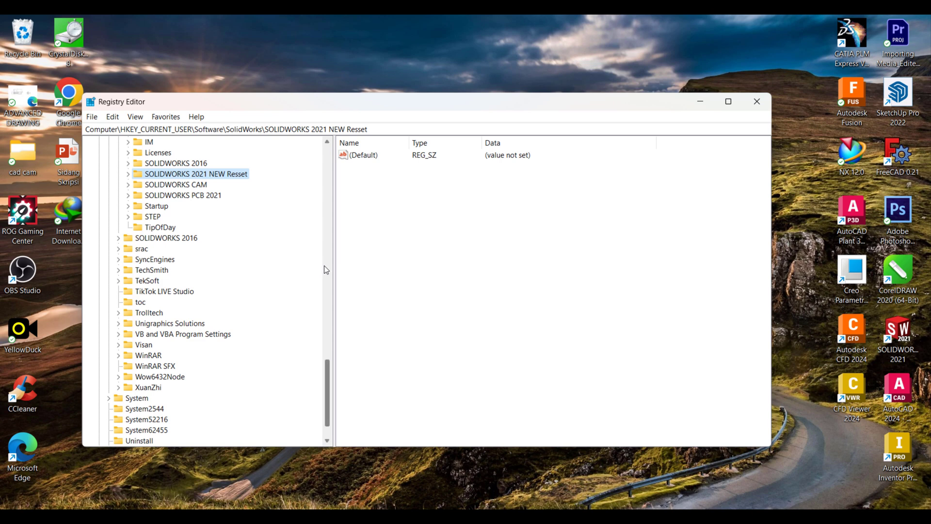
pyautogui.scroll(2, 218, 210)
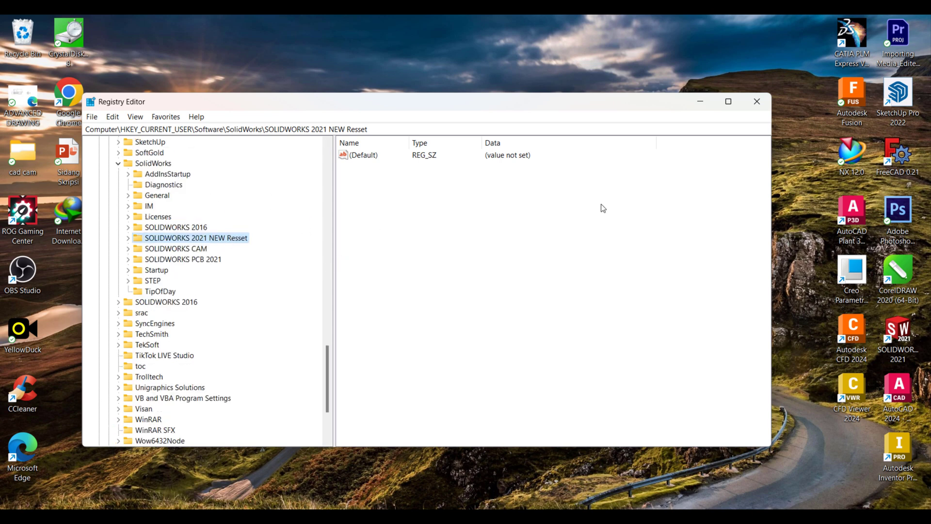
pyautogui.click(703, 102)
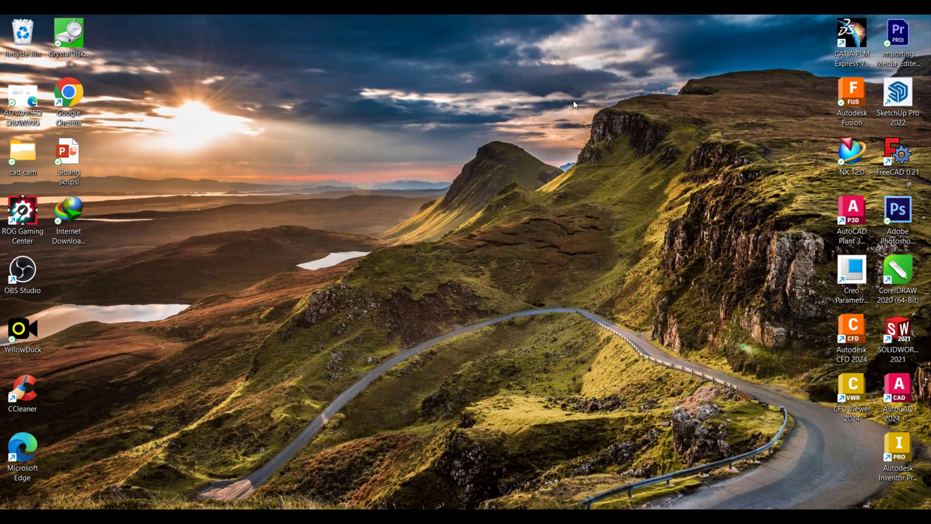
# Step: Refresh the desktop twice
pyautogui.rightClick(573, 100)
pyautogui.click(615, 146)
pyautogui.rightClick(462, 98)
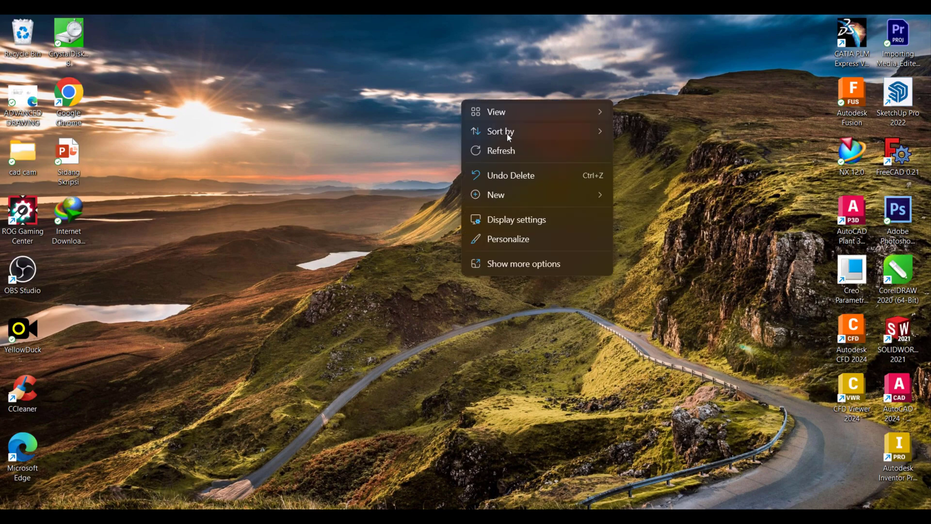
pyautogui.click(508, 150)
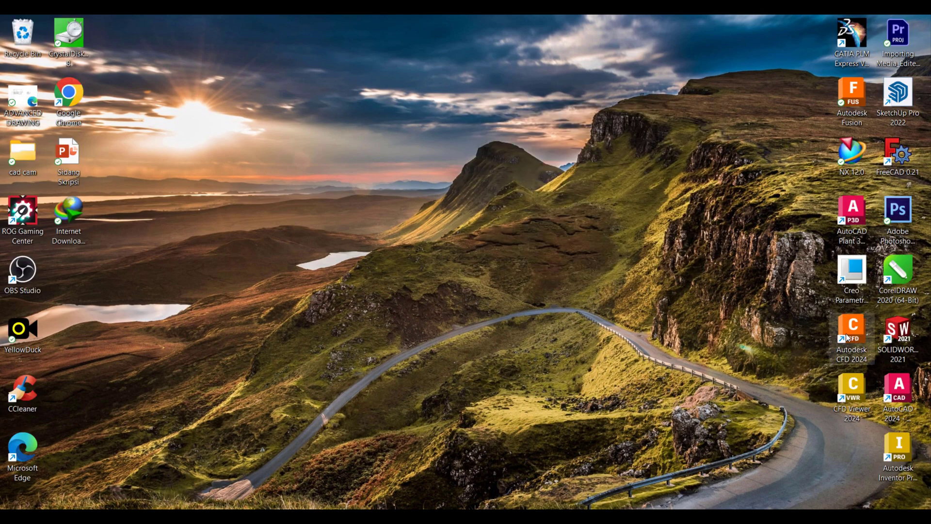
# Step: Start SOLIDWORKS 2021, accept both update prompts and the licence, and close the Welcome window
pyautogui.doubleClick(897, 332)
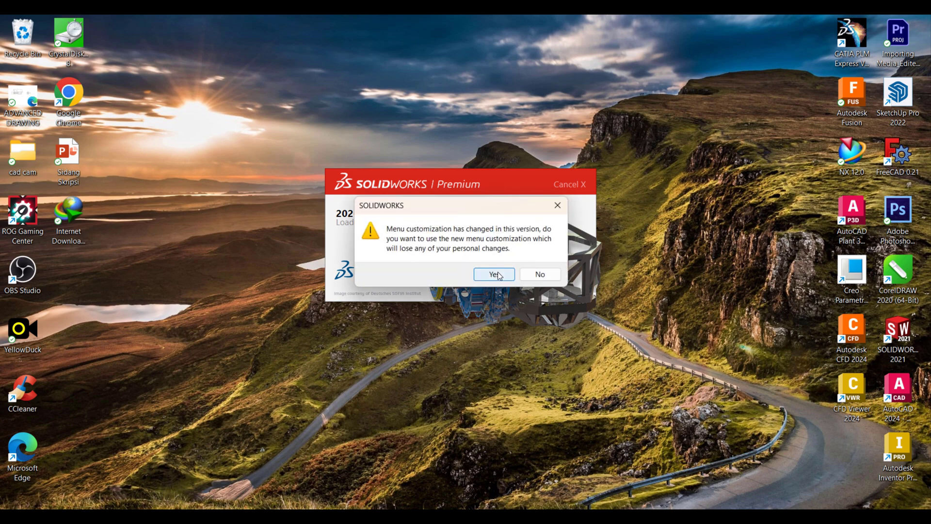
pyautogui.click(494, 274)
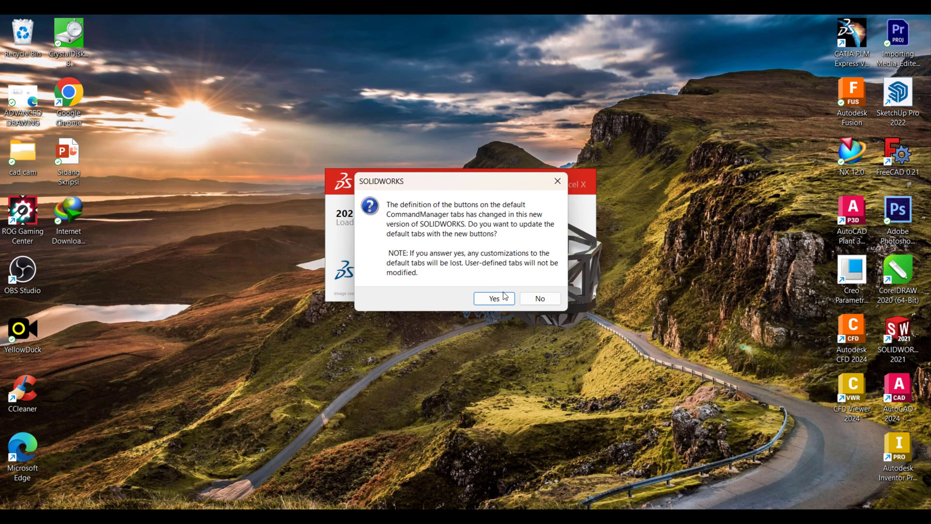
pyautogui.click(502, 304)
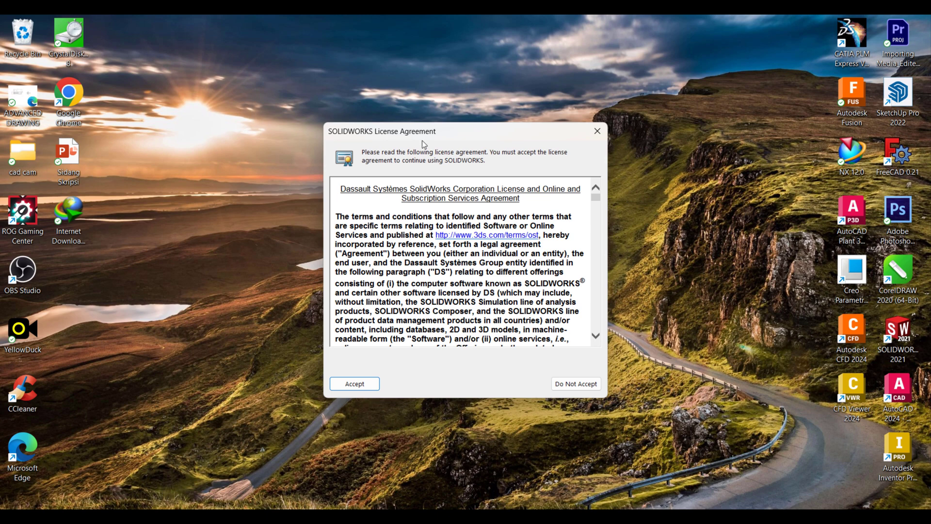
pyautogui.click(352, 388)
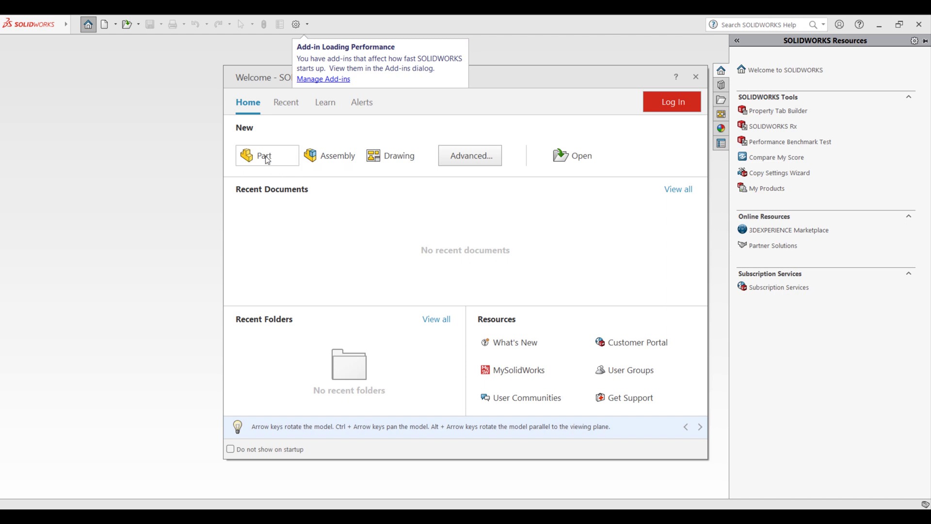
pyautogui.click(696, 76)
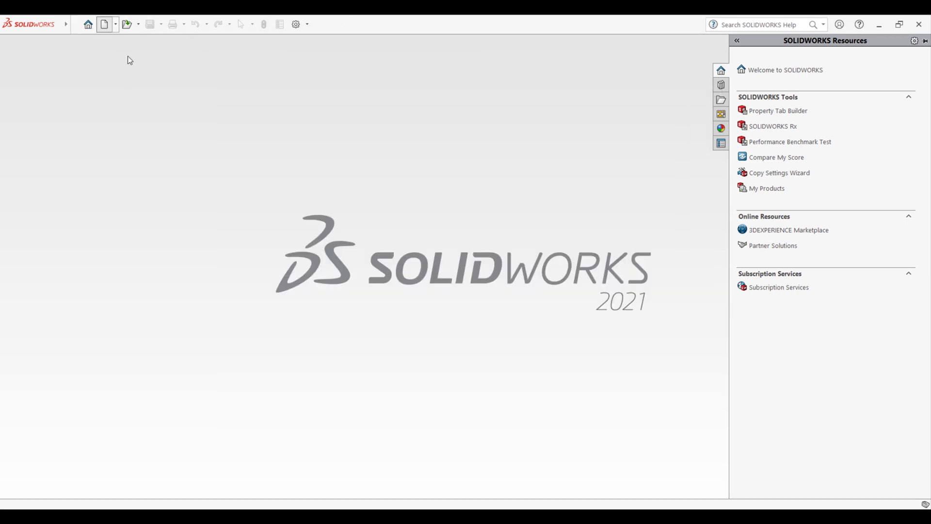
# Step: Browse the Advanced MBD templates in the New SOLIDWORKS Document dialog, then cancel
pyautogui.click(115, 26)
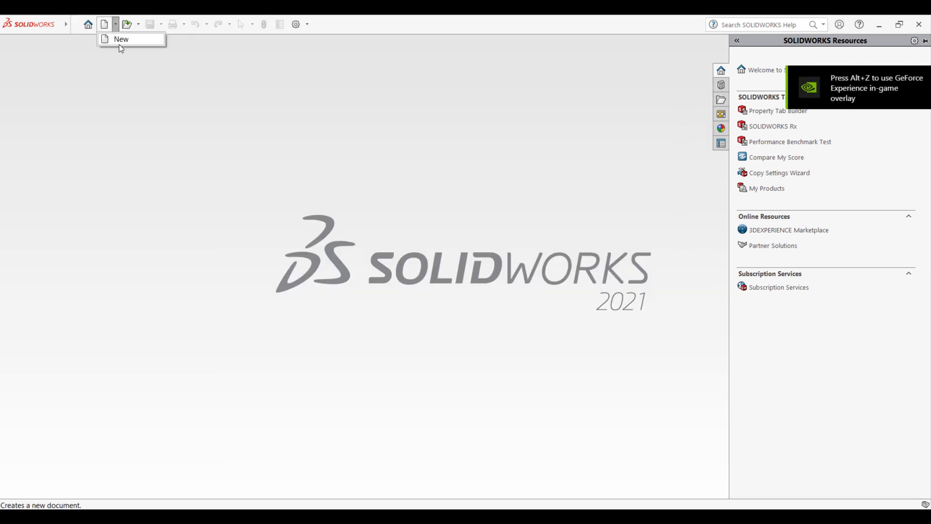
pyautogui.click(118, 44)
pyautogui.click(510, 279)
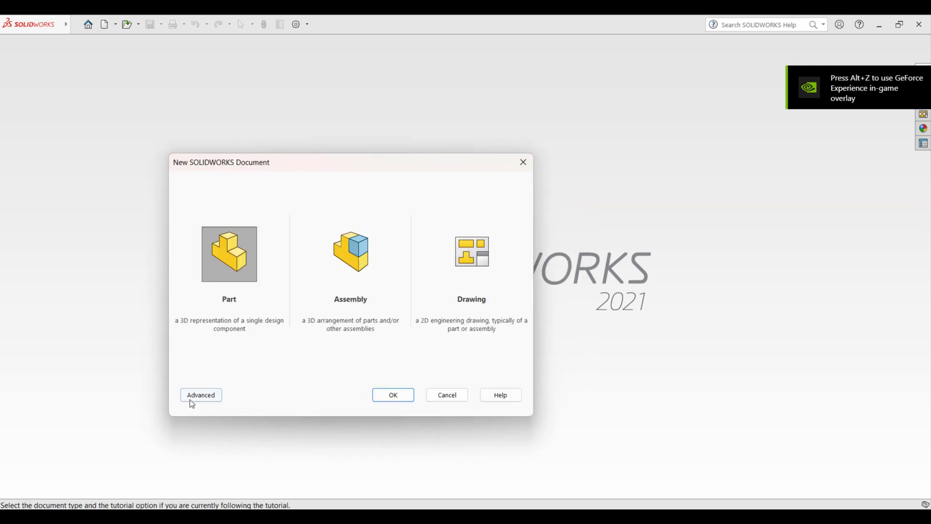
pyautogui.click(191, 398)
pyautogui.click(217, 180)
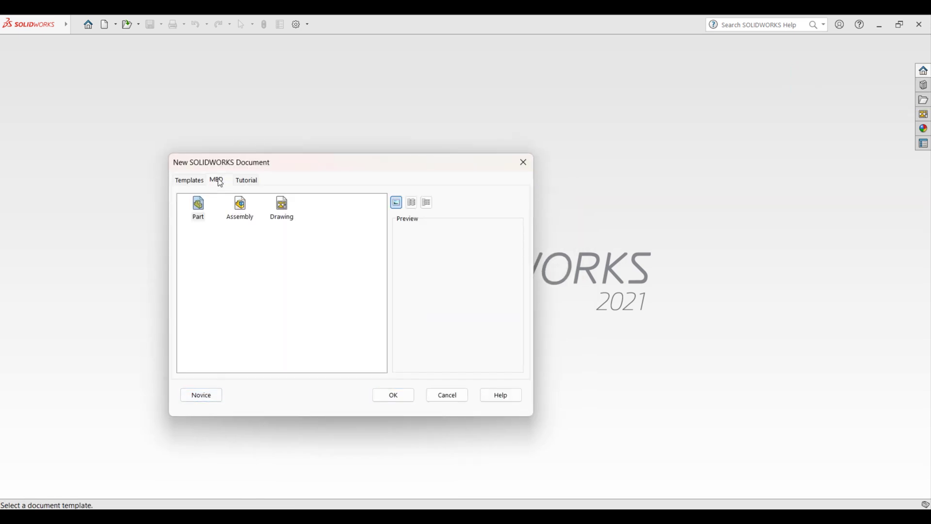
pyautogui.click(446, 395)
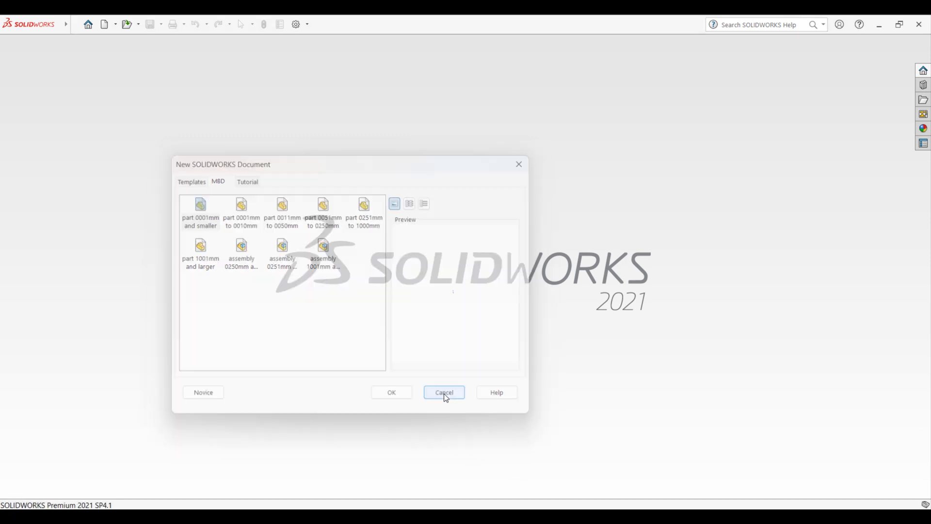
# Step: From the Welcome window, create Part1 from the MBD 'part 0001mm and smaller' template
pyautogui.click(89, 24)
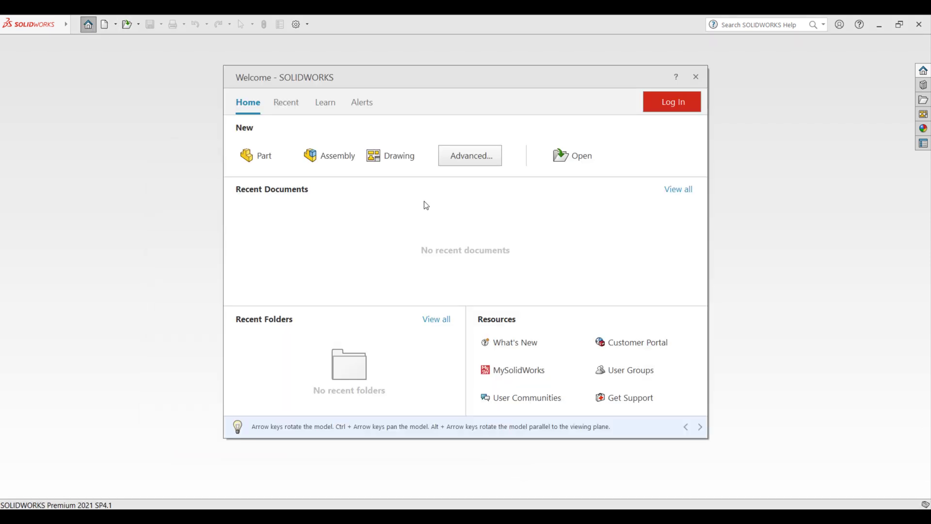
pyautogui.click(483, 154)
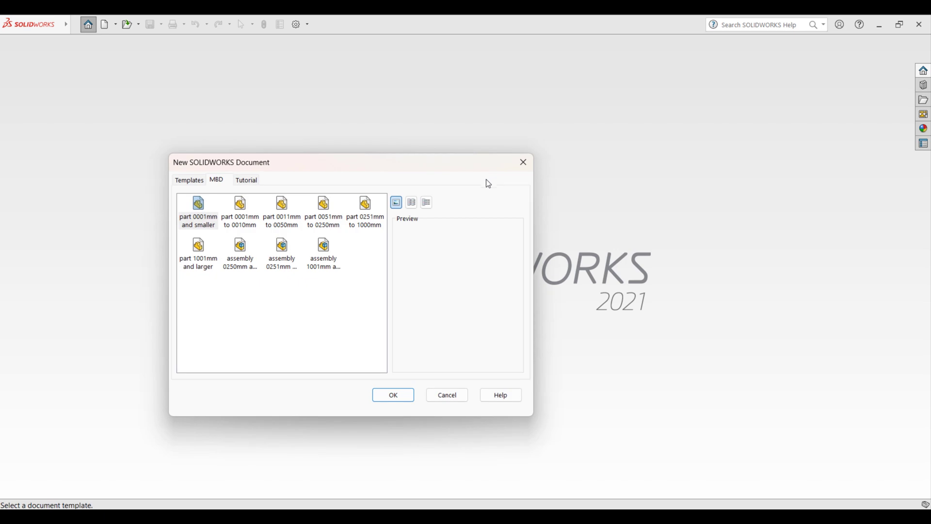
pyautogui.click(199, 227)
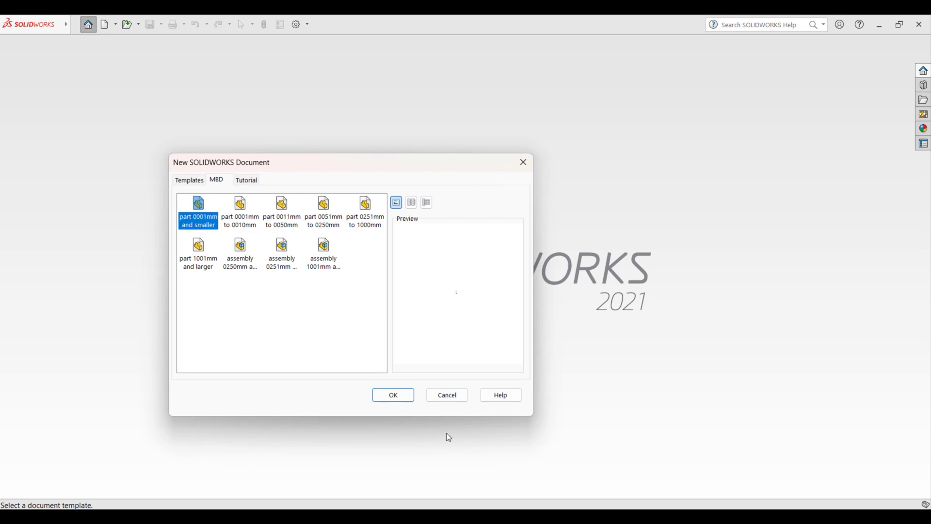
pyautogui.click(438, 396)
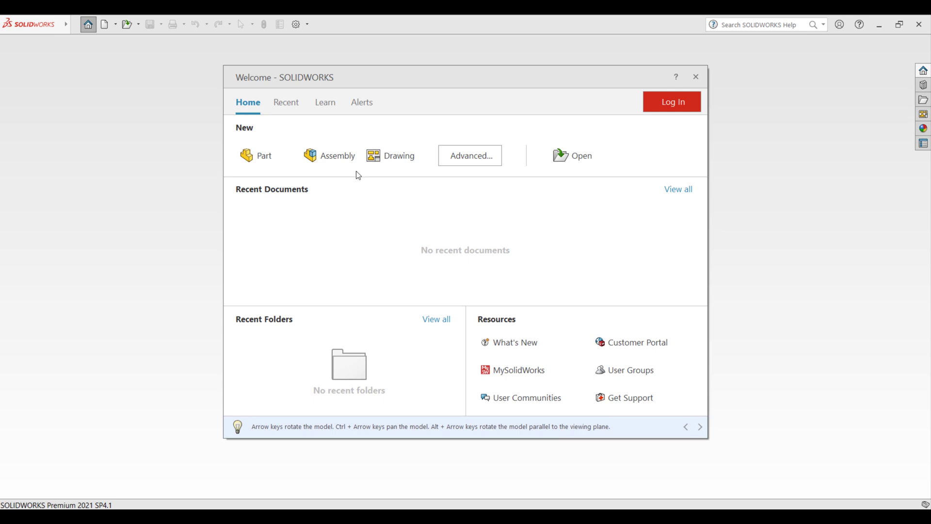
pyautogui.click(479, 156)
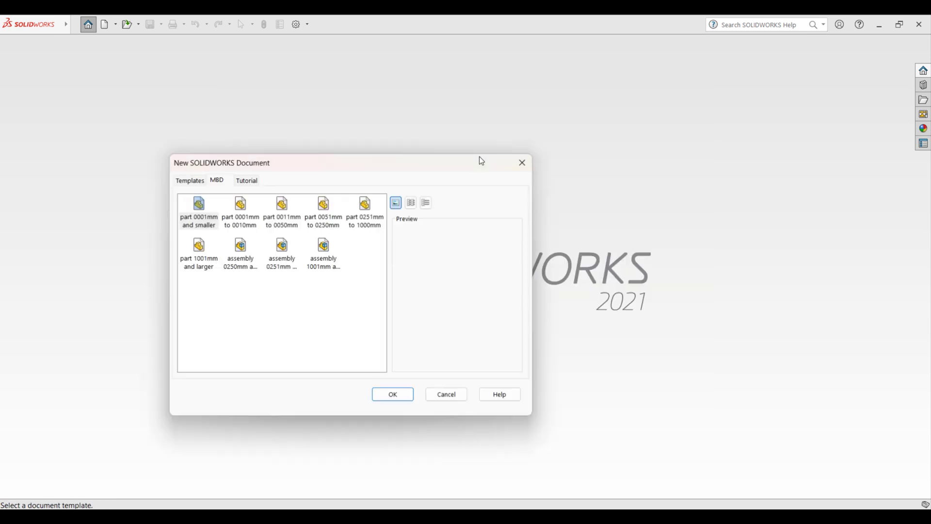
pyautogui.click(204, 215)
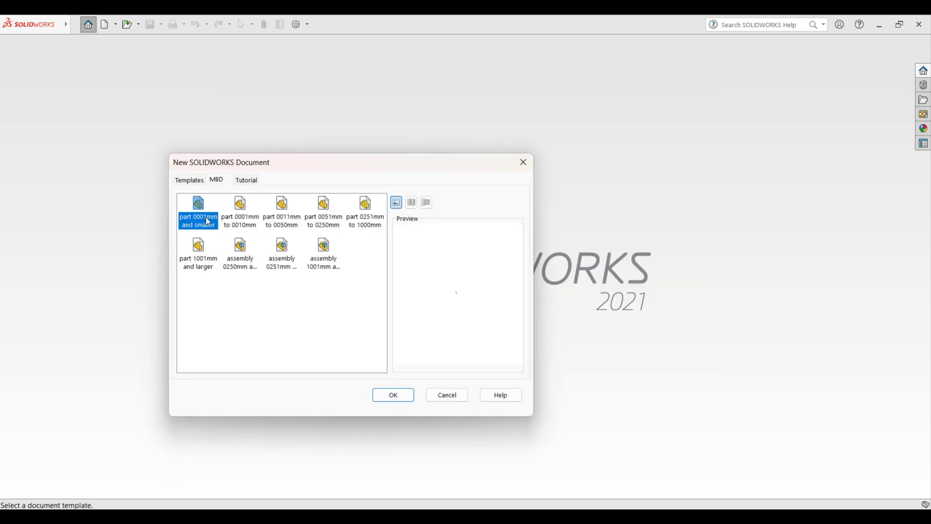
pyautogui.click(393, 396)
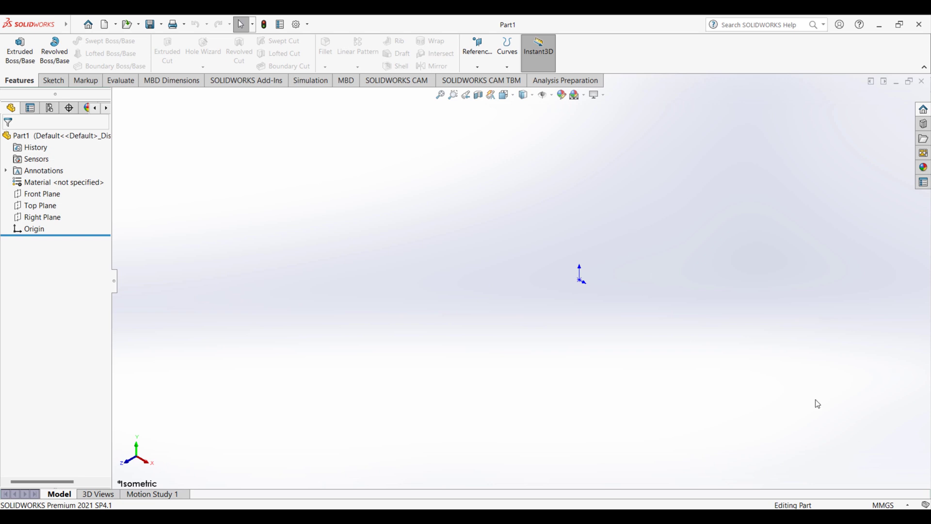
# Step: Check the status-bar unit system, then open and close the Customize settings
pyautogui.click(901, 504)
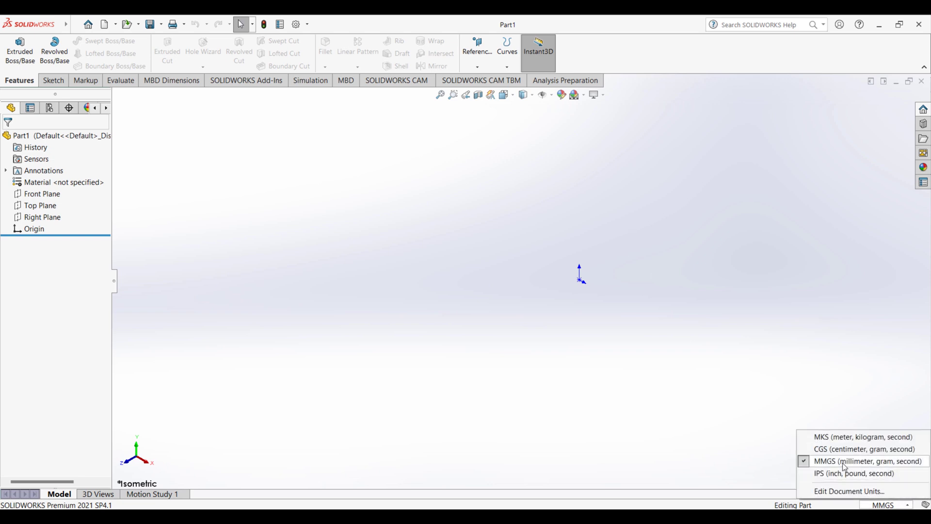
pyautogui.rightClick(600, 55)
pyautogui.moveTo(630, 97)
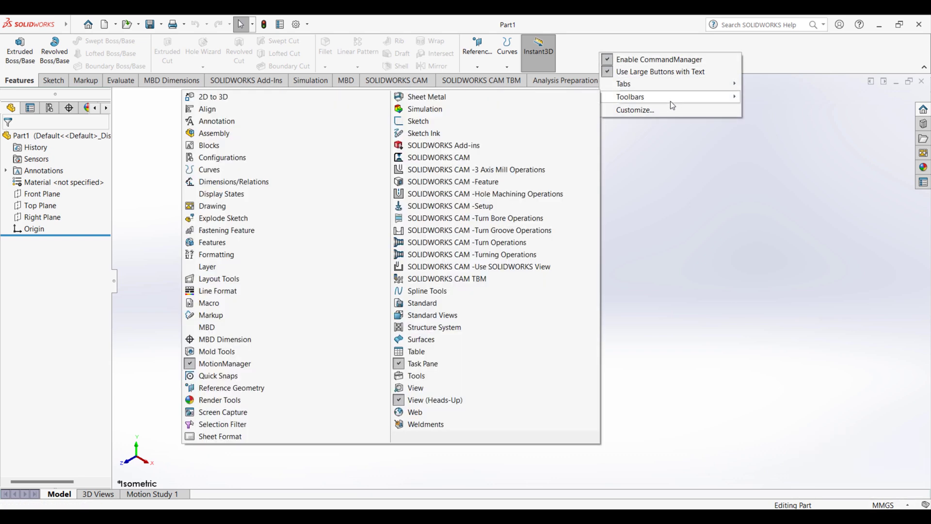
pyautogui.click(669, 110)
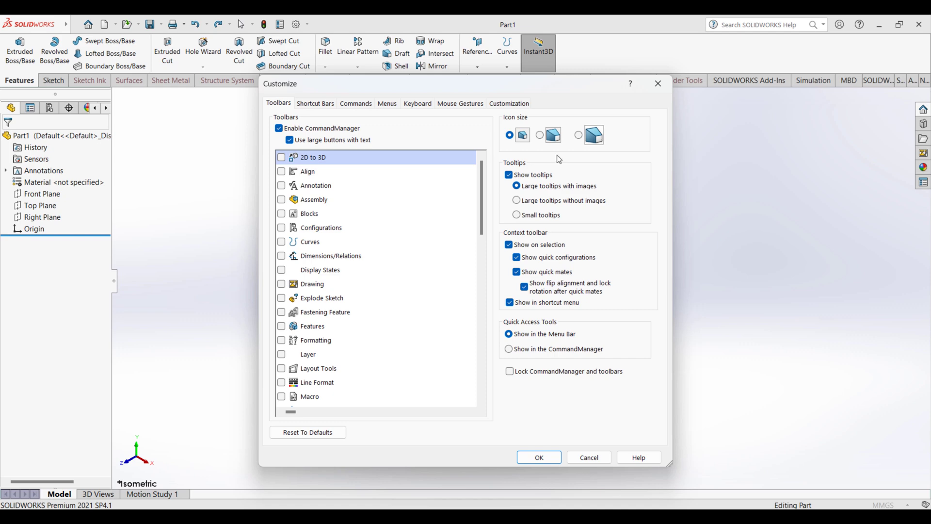
pyautogui.click(658, 84)
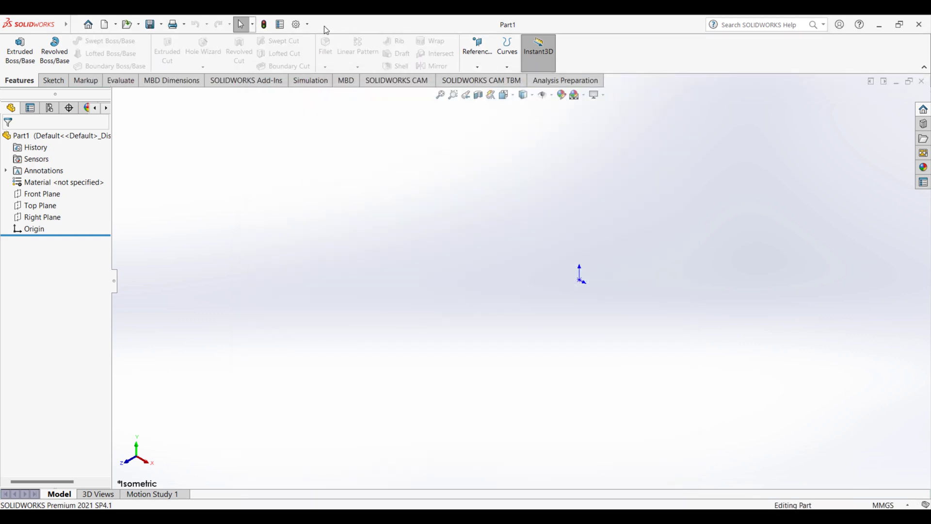
# Step: Review the MMGS units in Document Properties and the status-bar list, leaving them unchanged
pyautogui.click(309, 25)
pyautogui.click(318, 39)
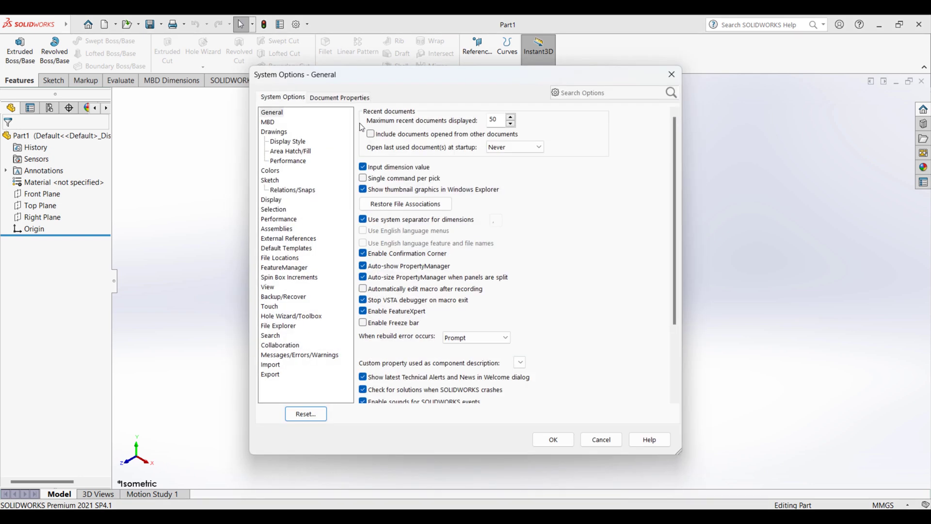
pyautogui.click(333, 98)
pyautogui.click(278, 191)
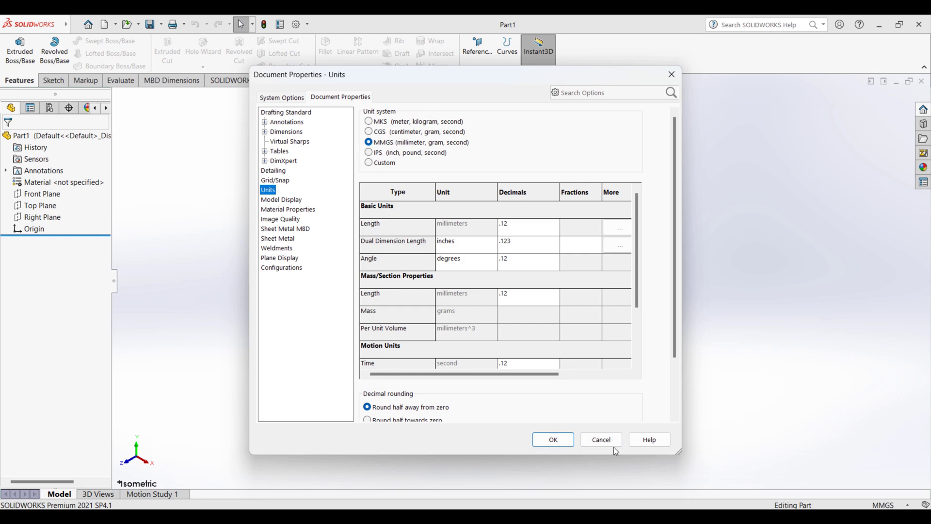
pyautogui.click(600, 439)
pyautogui.click(890, 506)
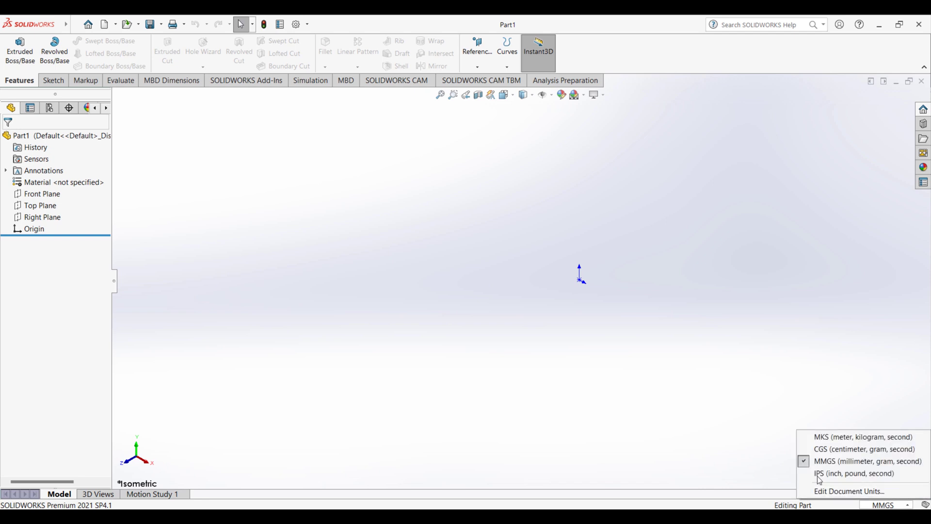
pyautogui.click(586, 225)
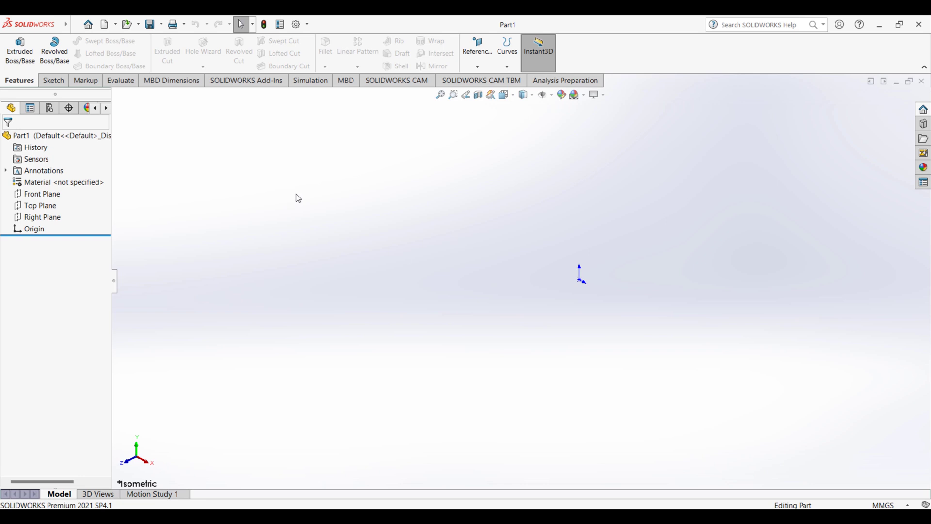
# Step: View the empty part Normal To the Top Plane
pyautogui.click(38, 193)
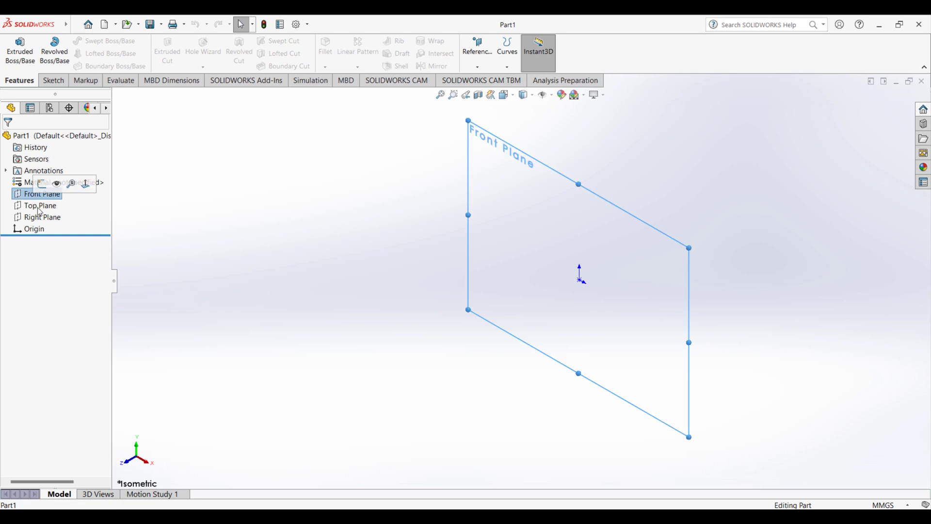
pyautogui.press('Escape')
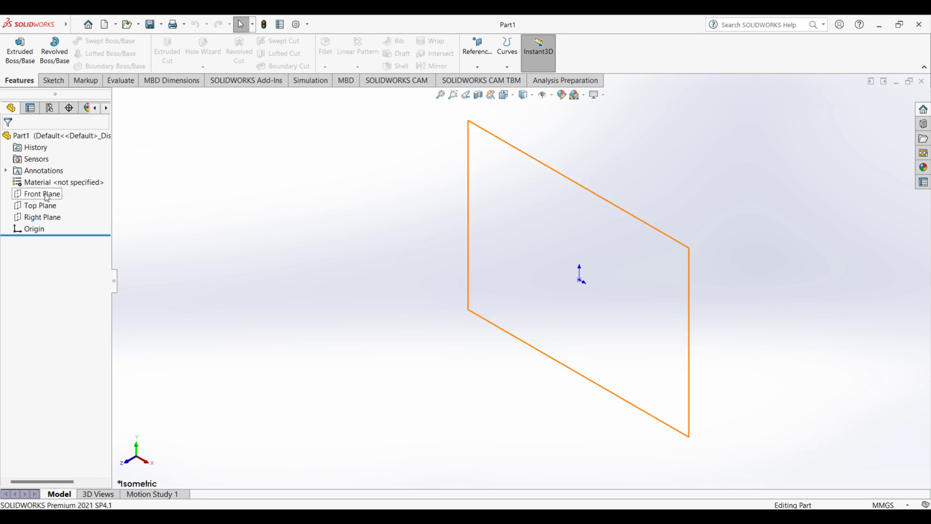
pyautogui.click(47, 196)
pyautogui.click(52, 207)
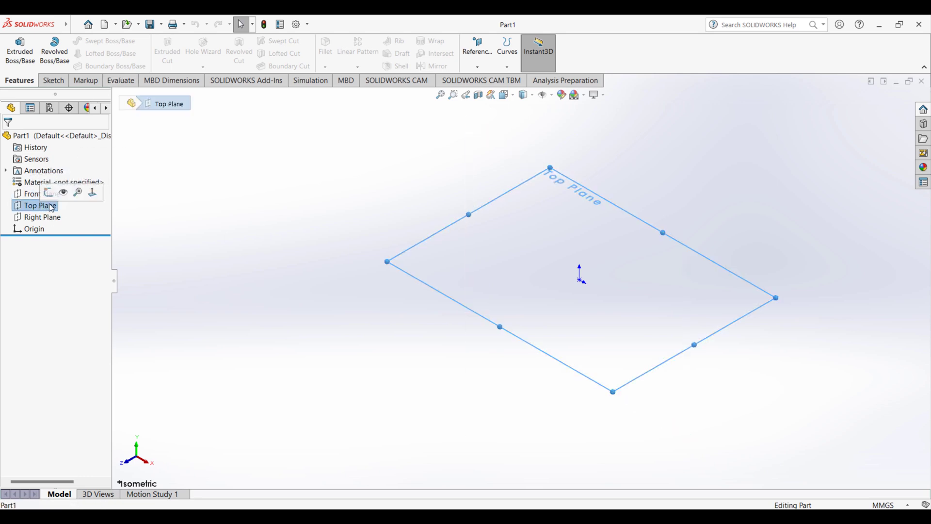
pyautogui.click(92, 192)
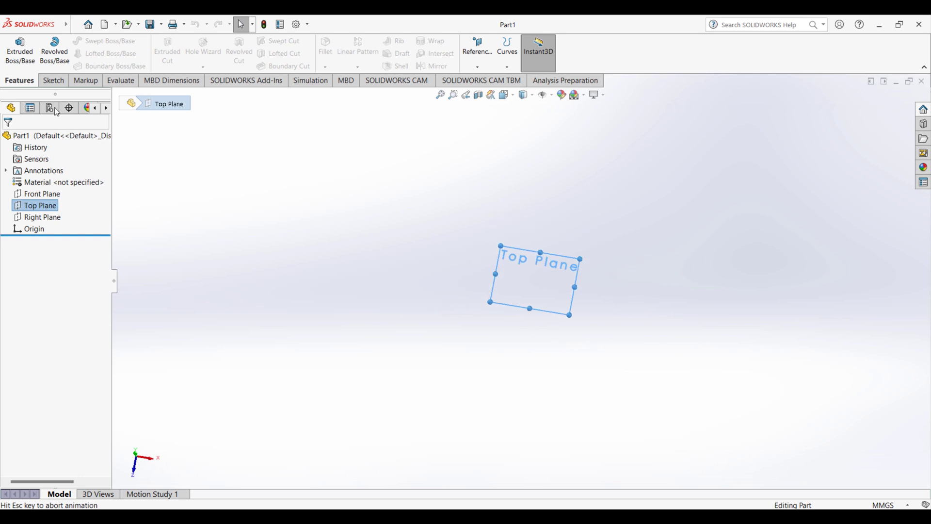
pyautogui.click(195, 203)
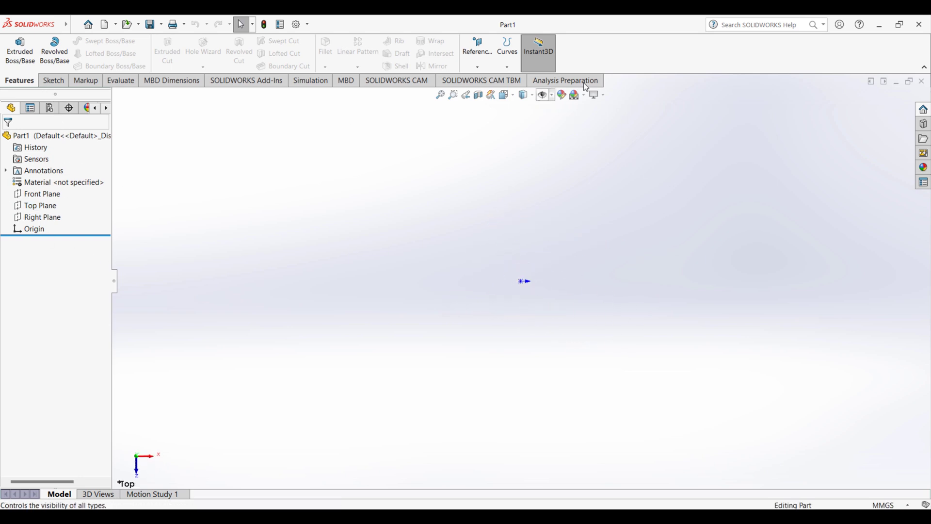
# Step: Add the Render Tools tab to the CommandManager, then remove it again
pyautogui.rightClick(632, 47)
pyautogui.moveTo(698, 79)
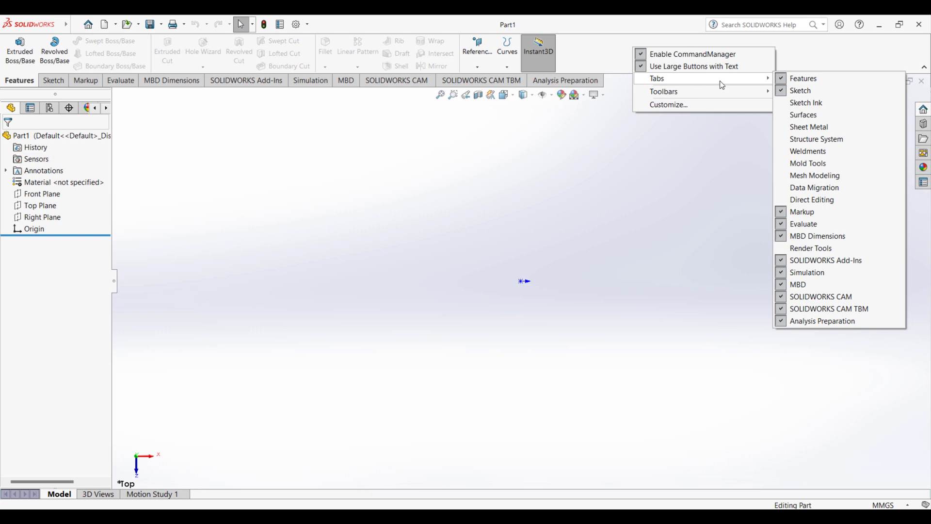
pyautogui.click(622, 143)
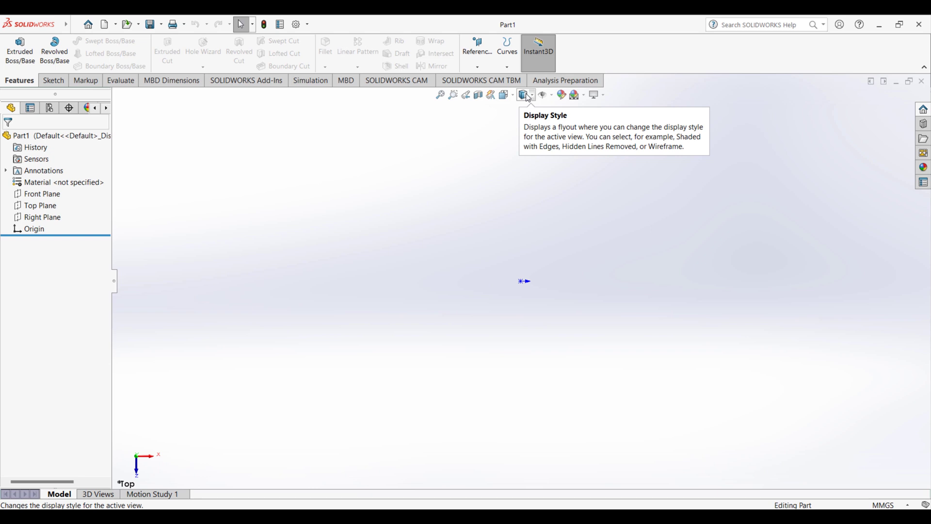
pyautogui.rightClick(661, 59)
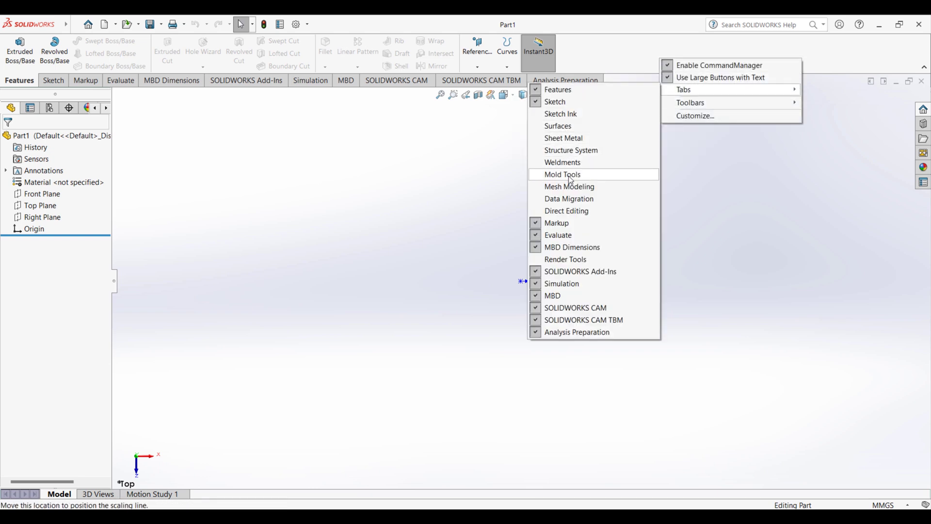
pyautogui.moveTo(728, 89)
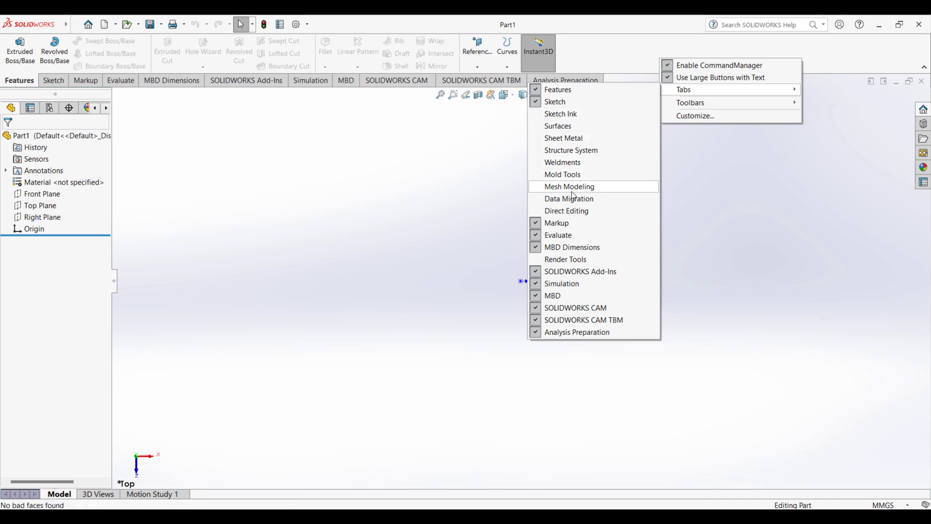
pyautogui.click(592, 262)
pyautogui.rightClick(579, 45)
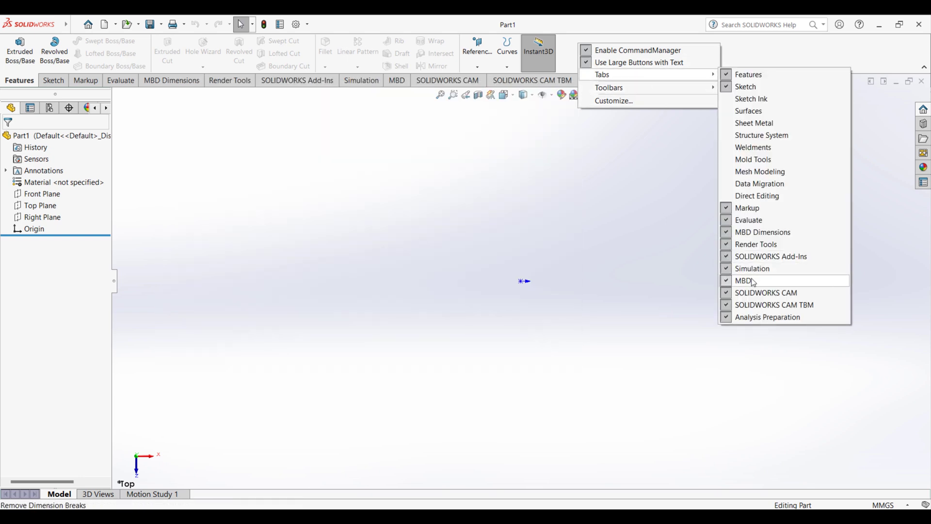
pyautogui.click(752, 248)
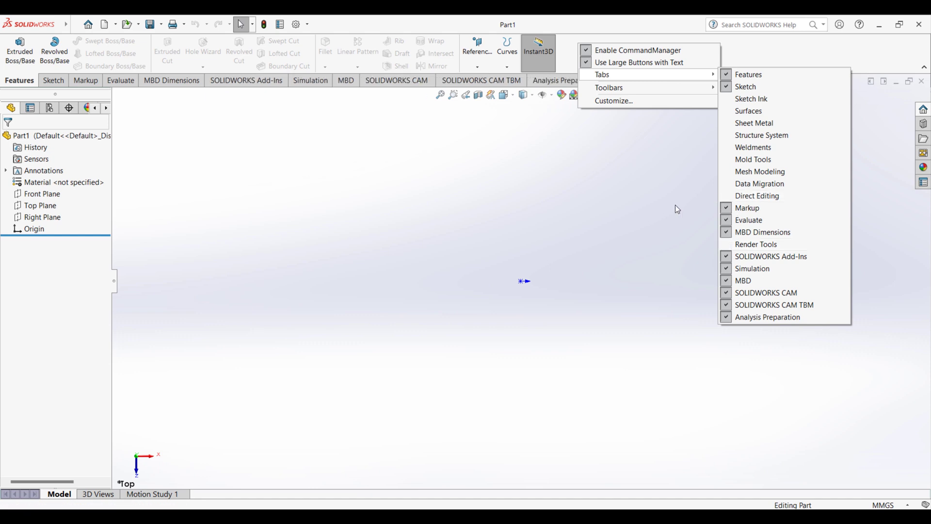
pyautogui.rightClick(610, 56)
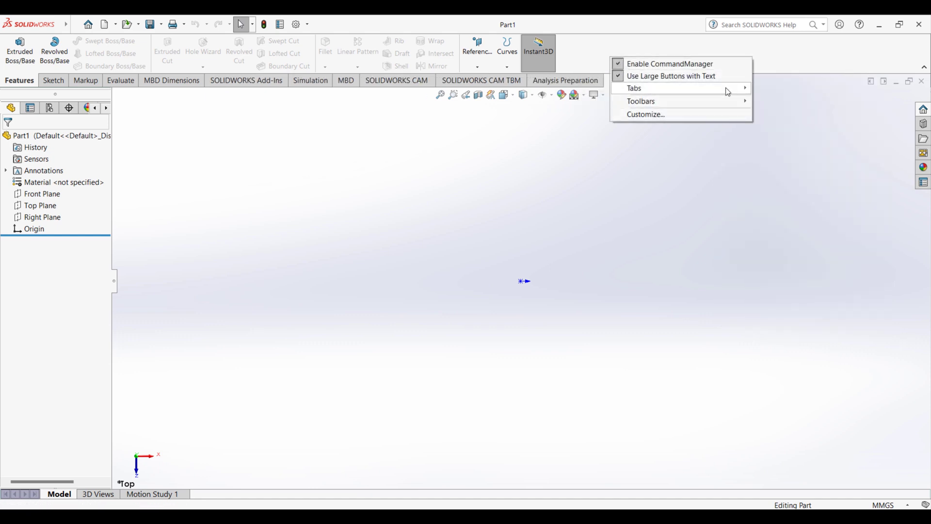
pyautogui.moveTo(609, 87)
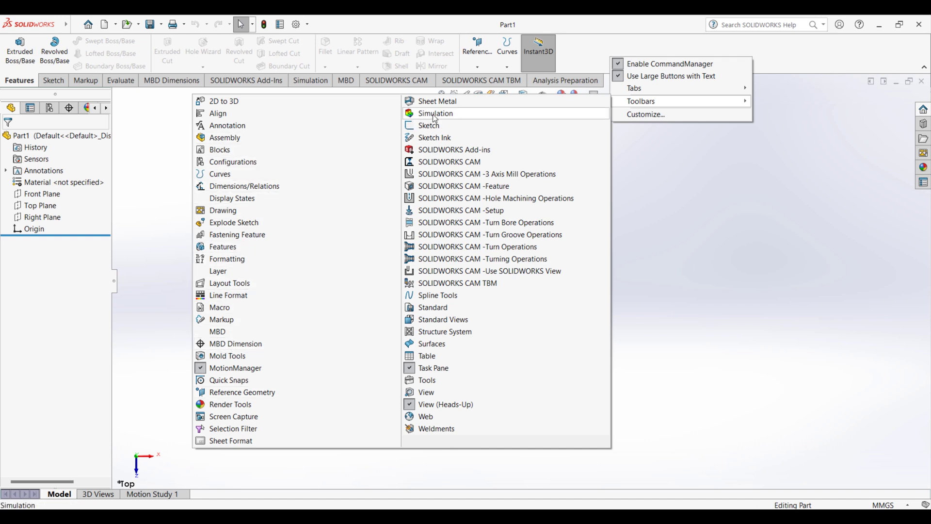
# Step: Show the Standard Views toolbar and dock it vertically on the left edge
pyautogui.click(444, 321)
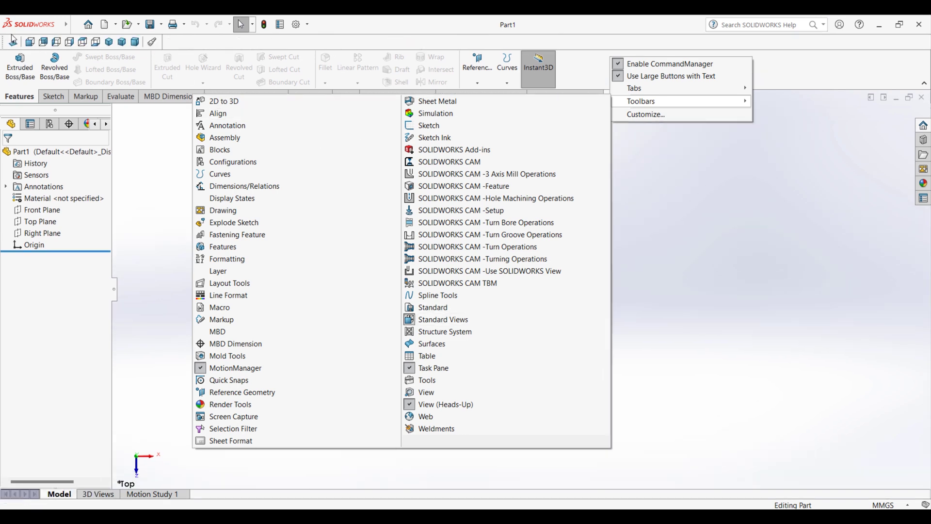
pyautogui.click(146, 170)
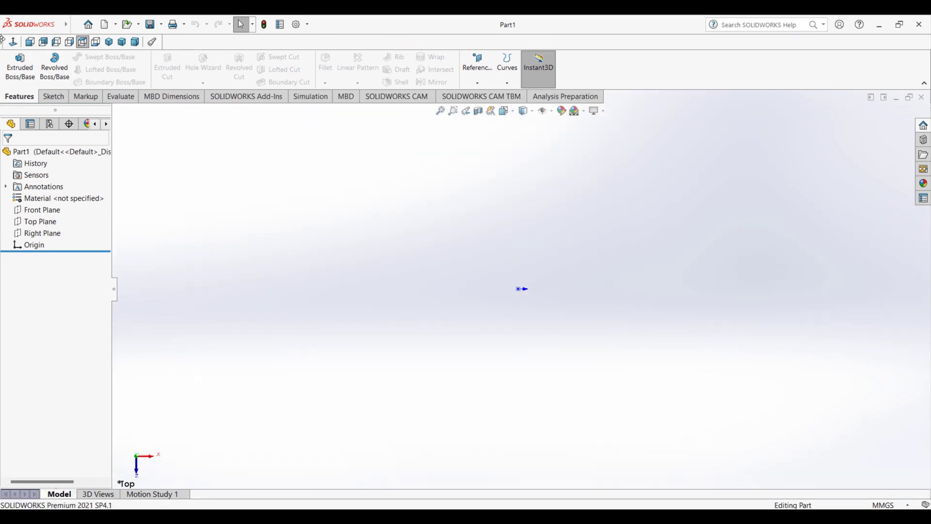
pyautogui.moveTo(2, 42); pyautogui.dragTo(11, 106)
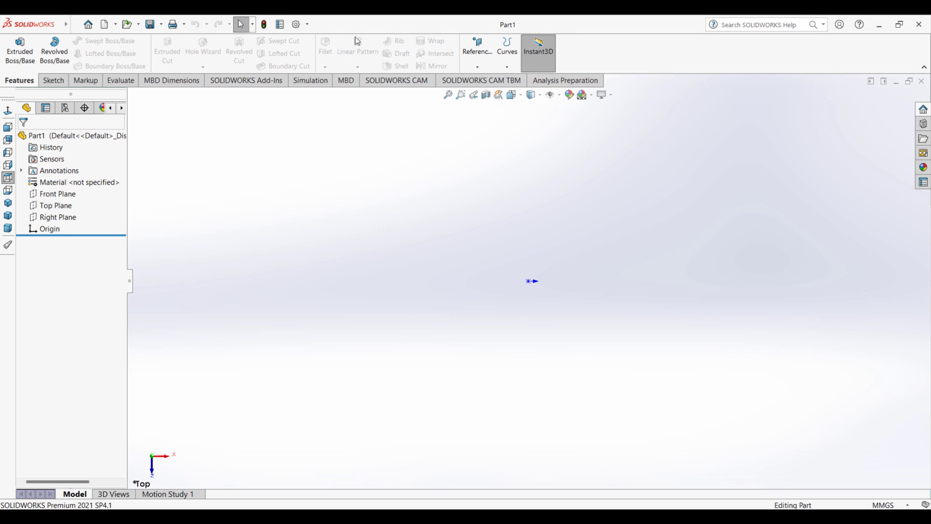
# Step: Restore, move and re-maximize the SOLIDWORKS window, leaving the menus unchanged
pyautogui.doubleClick(363, 19)
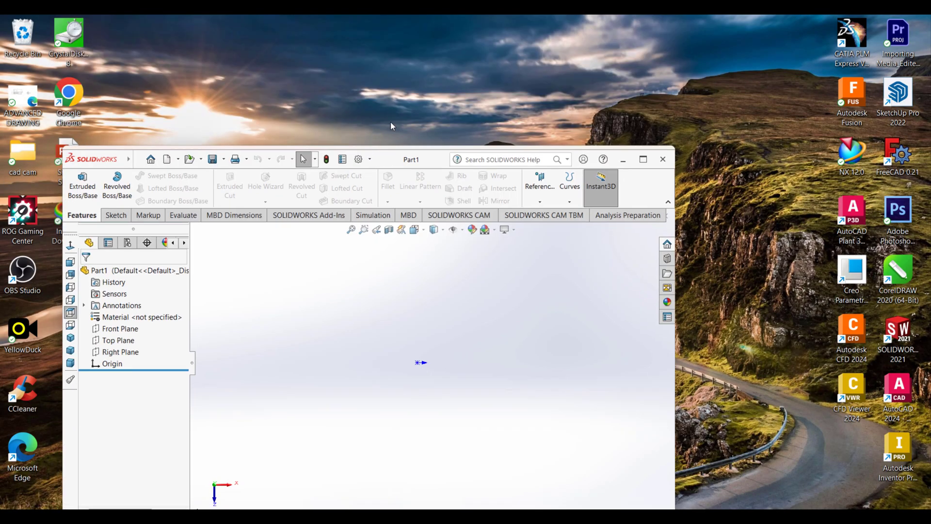
pyautogui.moveTo(391, 159); pyautogui.dragTo(427, 96)
pyautogui.doubleClick(427, 97)
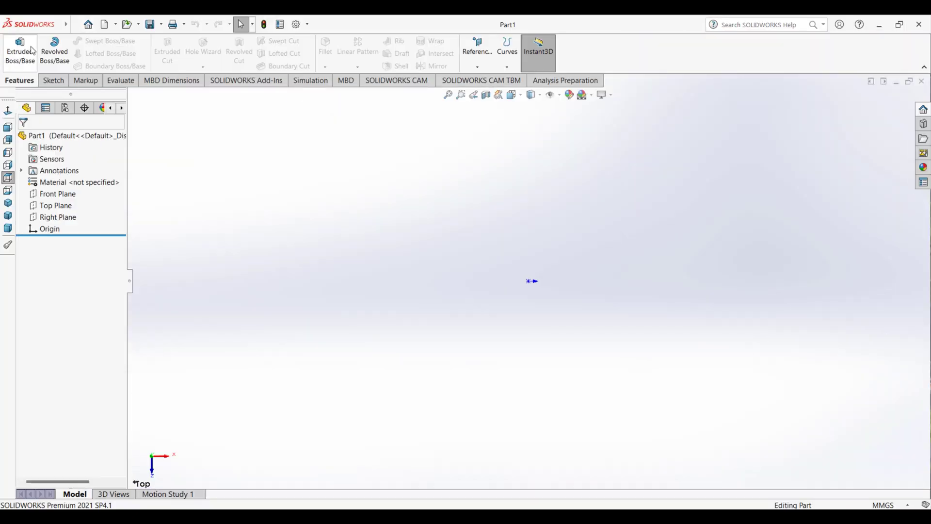
pyautogui.moveTo(29, 24)
pyautogui.click(74, 26)
pyautogui.rightClick(609, 56)
pyautogui.click(572, 59)
# Step: Collapse the CommandManager to tabs only, re-pin it, then restore the window smaller
pyautogui.click(923, 70)
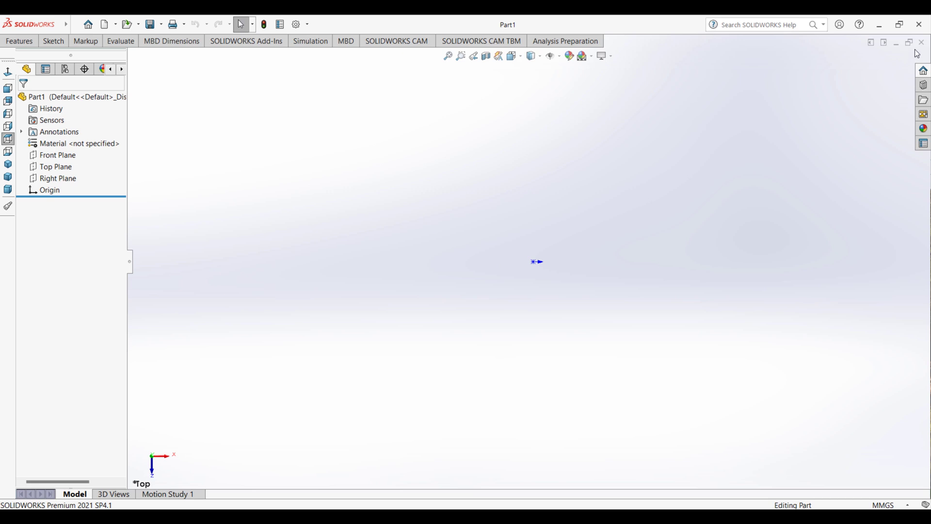
pyautogui.click(20, 40)
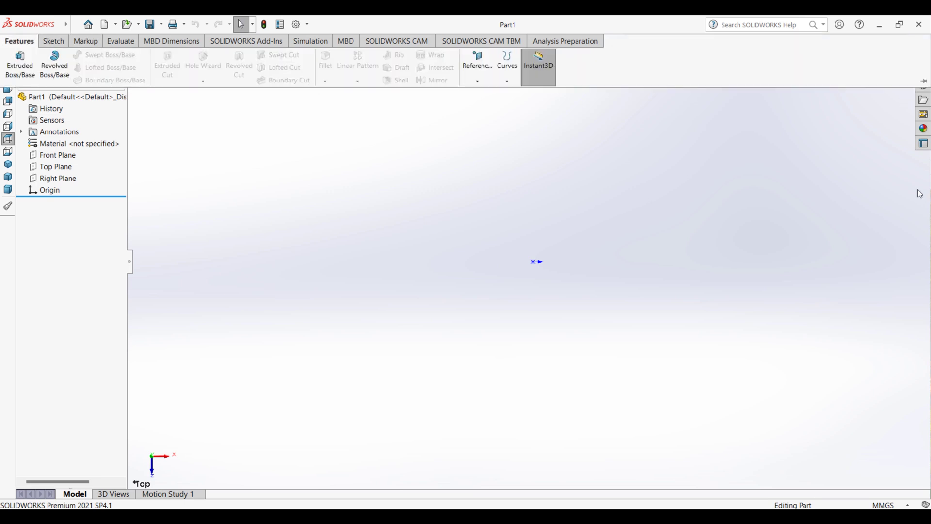
pyautogui.rightClick(922, 90)
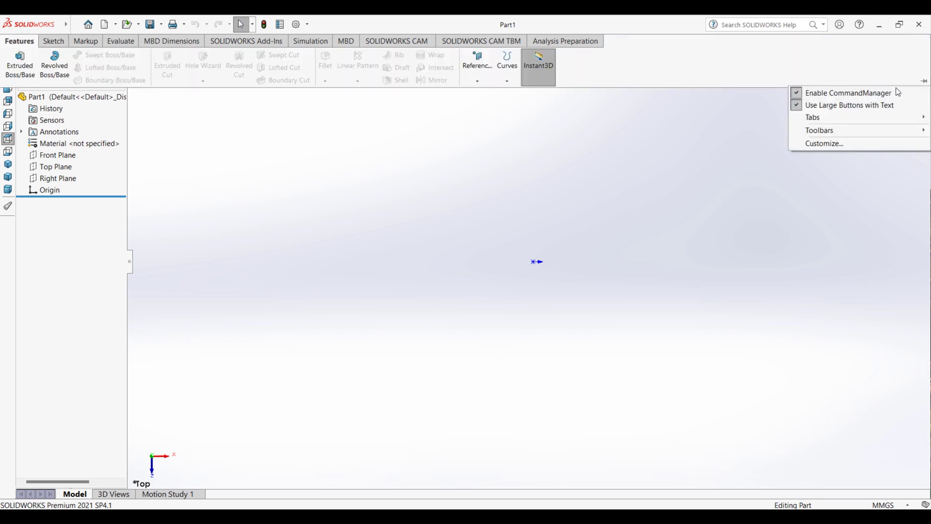
pyautogui.click(461, 119)
pyautogui.moveTo(66, 24)
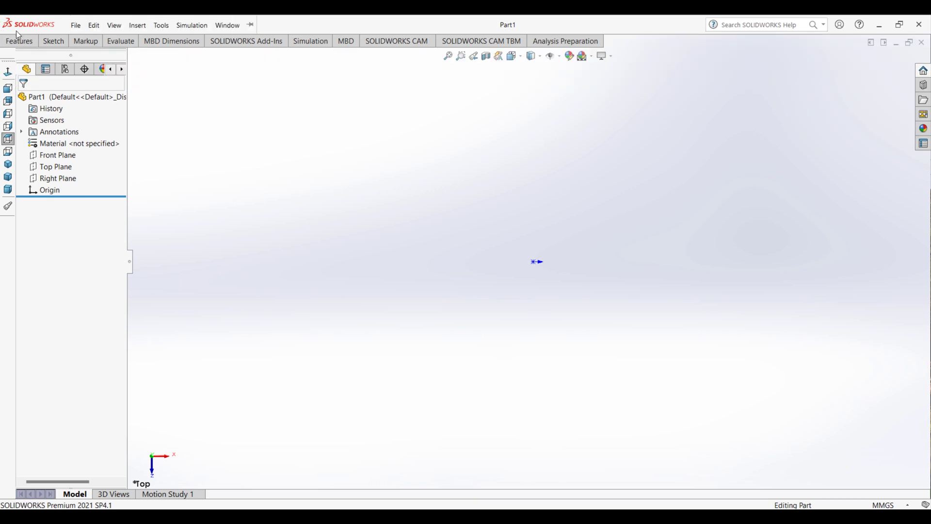
pyautogui.click(20, 42)
pyautogui.click(924, 81)
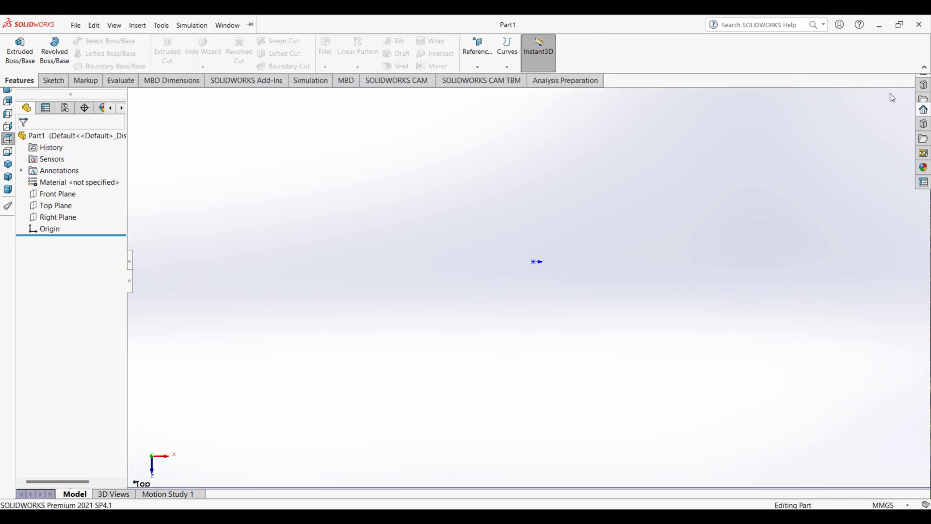
pyautogui.click(76, 25)
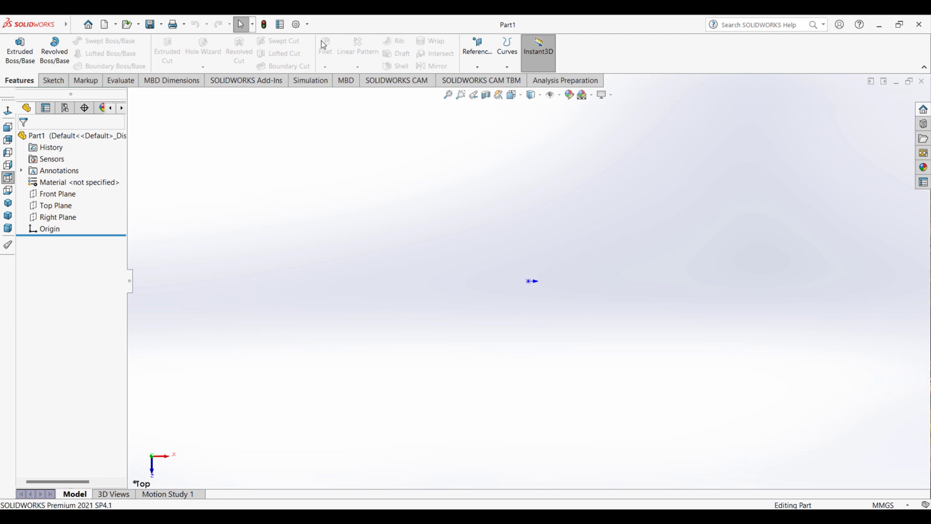
pyautogui.moveTo(329, 28); pyautogui.dragTo(320, 290)
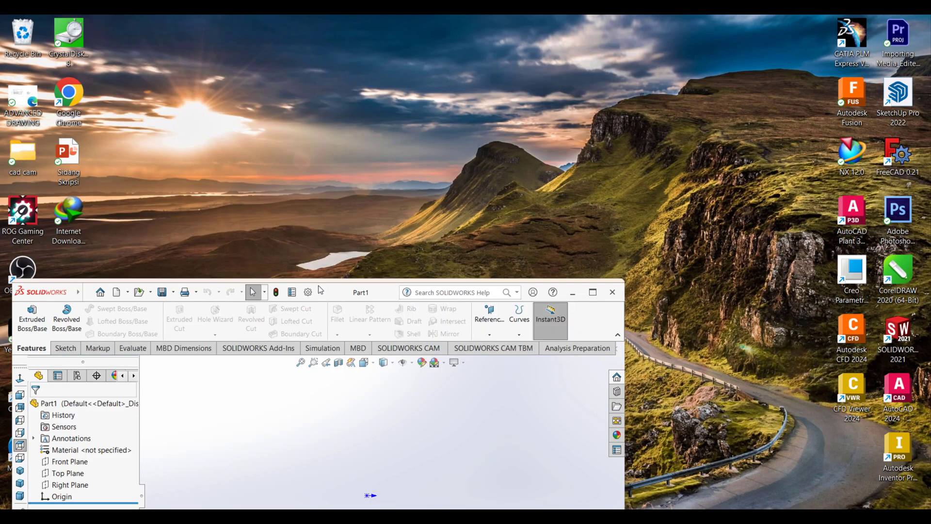
# Step: Maximize the window, drag Standard Views to the top-right, then redock it on the left edge
pyautogui.click(591, 291)
pyautogui.rightClick(630, 60)
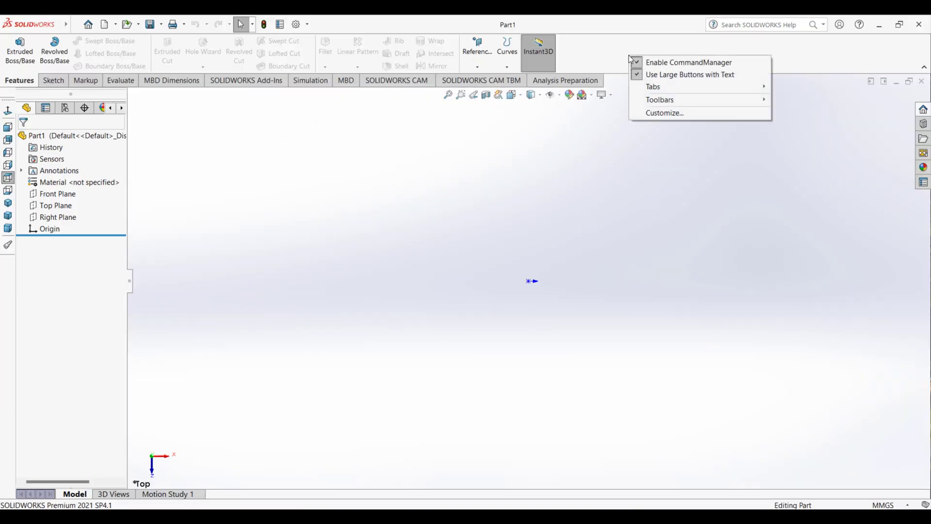
pyautogui.click(568, 161)
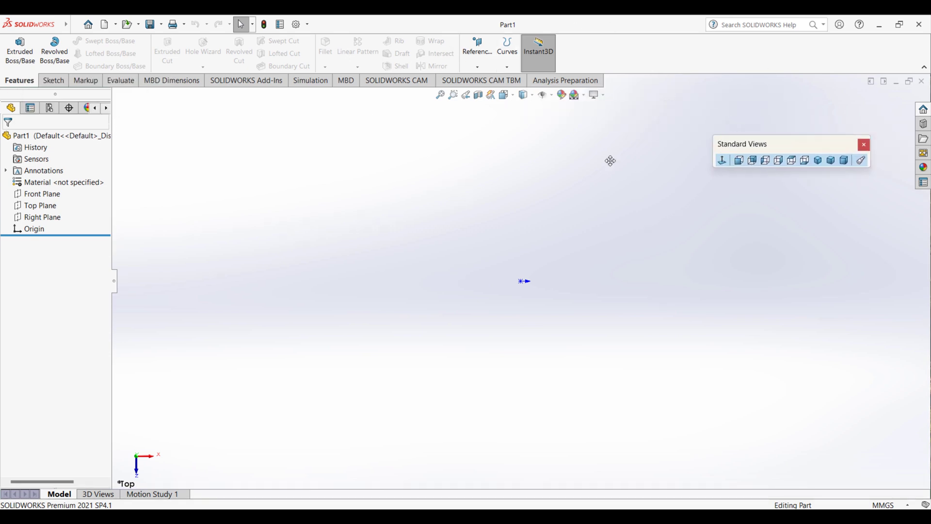
pyautogui.moveTo(8, 100); pyautogui.dragTo(916, 34)
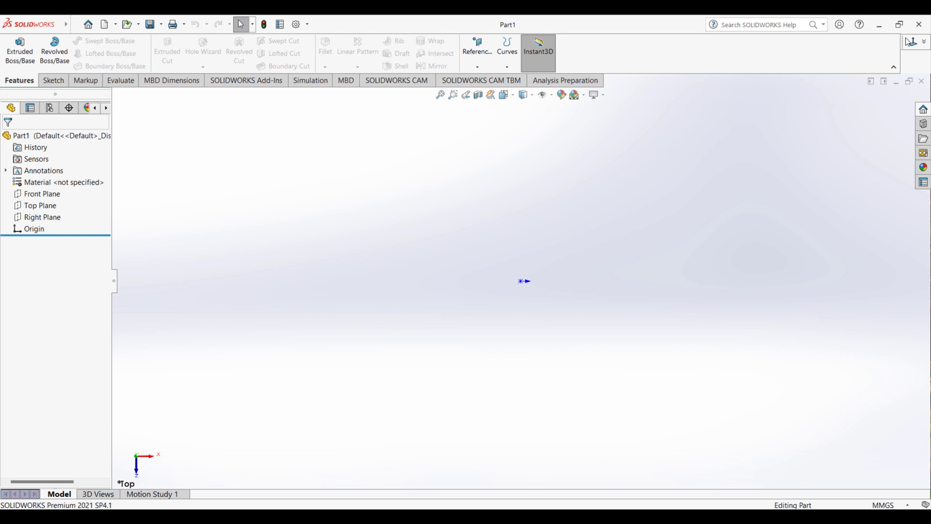
pyautogui.moveTo(905, 42); pyautogui.dragTo(2, 160)
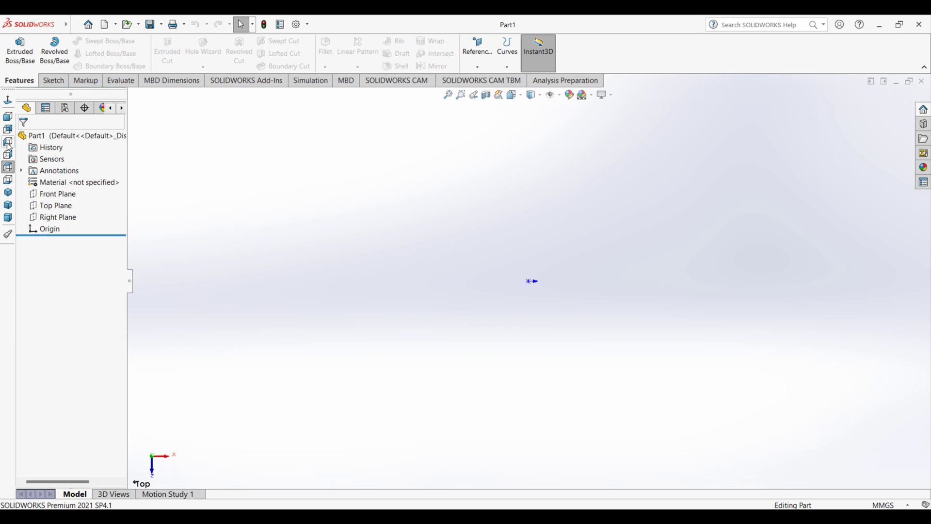
# Step: Switch to Dimetric view and hide the Origin from its right-click menu
pyautogui.click(8, 217)
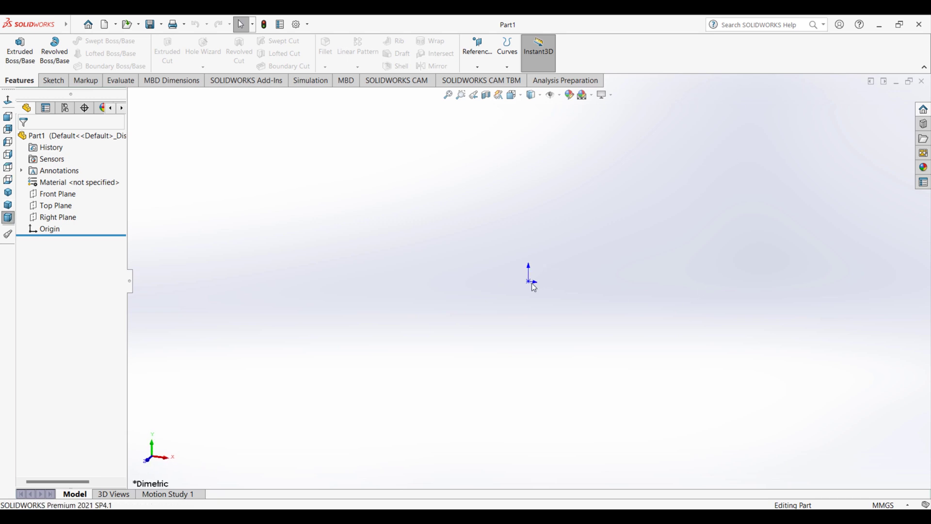
pyautogui.rightClick(51, 231)
pyautogui.press('Escape')
pyautogui.rightClick(39, 232)
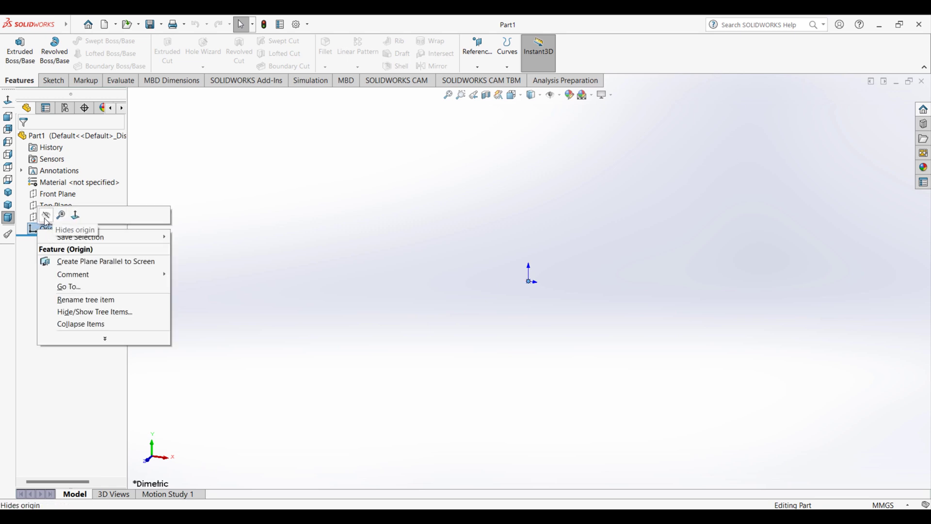
pyautogui.click(46, 214)
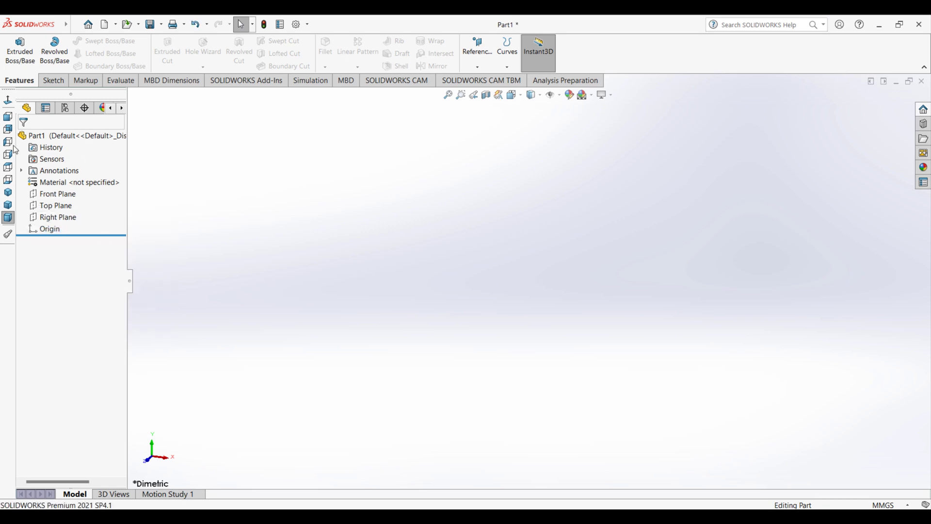
# Step: Select the Front Plane, view it Normal To, then return to Dimetric
pyautogui.click(56, 199)
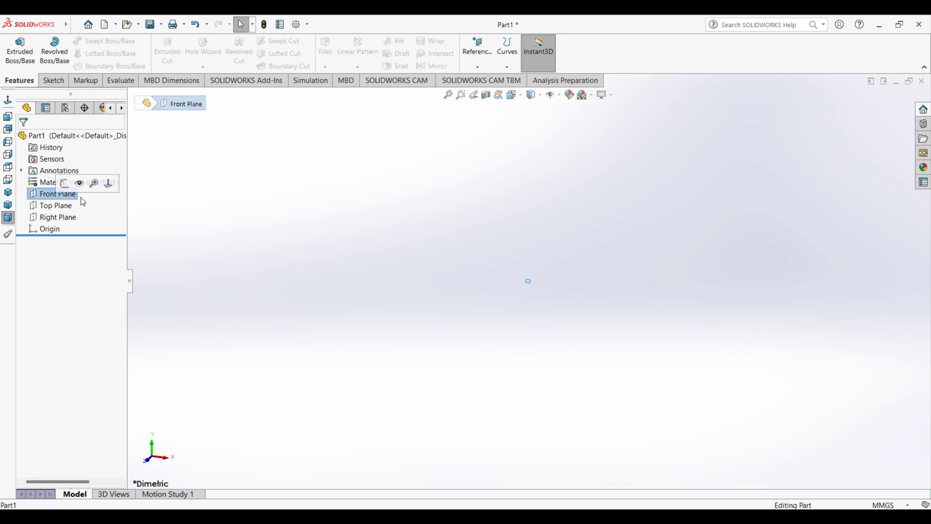
pyautogui.click(107, 188)
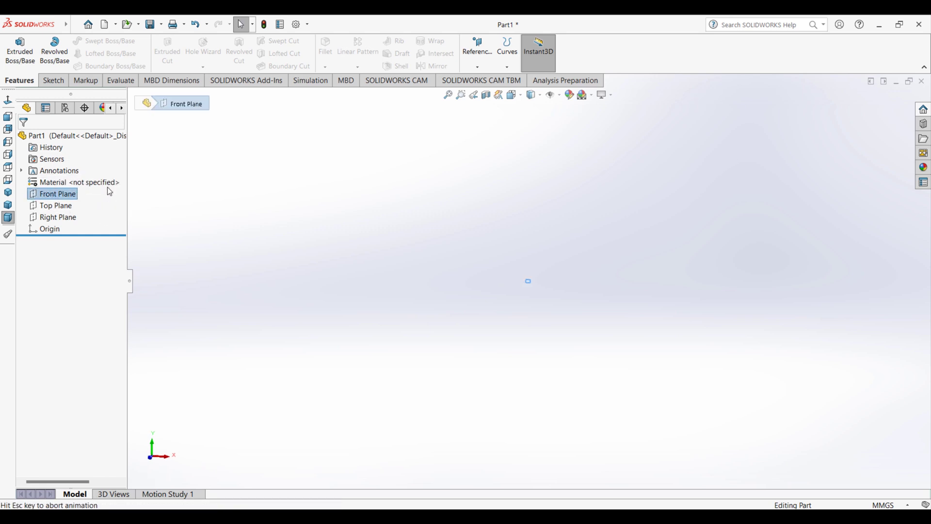
pyautogui.click(8, 217)
# Step: Sketch a circle centred on the origin on the Front Plane
pyautogui.click(54, 81)
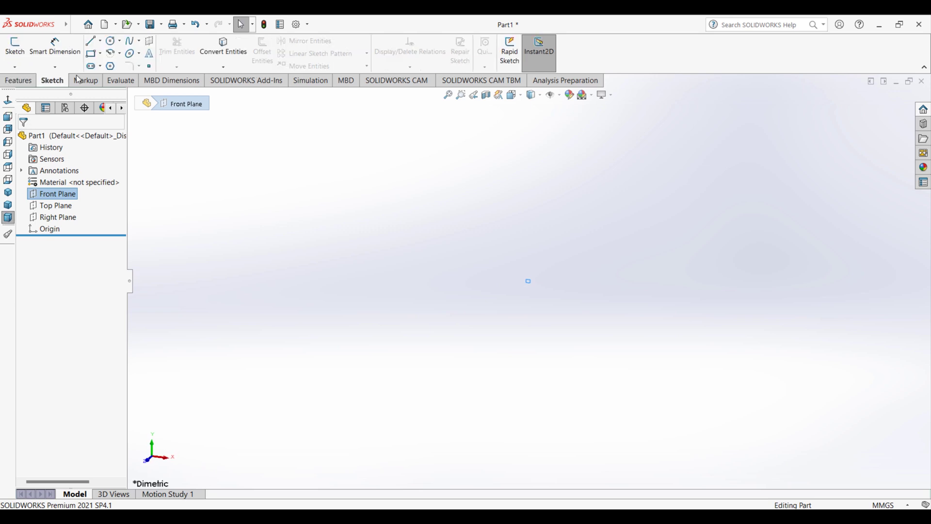
pyautogui.click(111, 41)
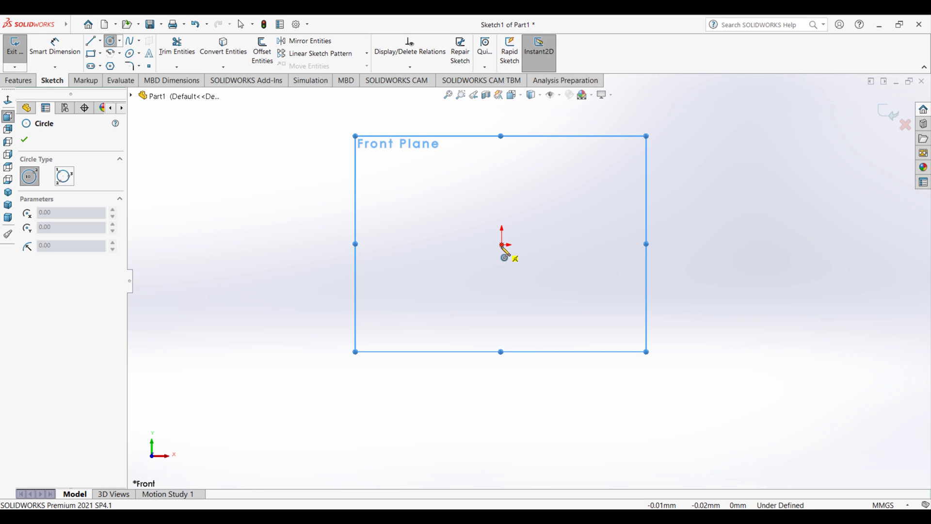
pyautogui.click(502, 245)
pyautogui.click(684, 177)
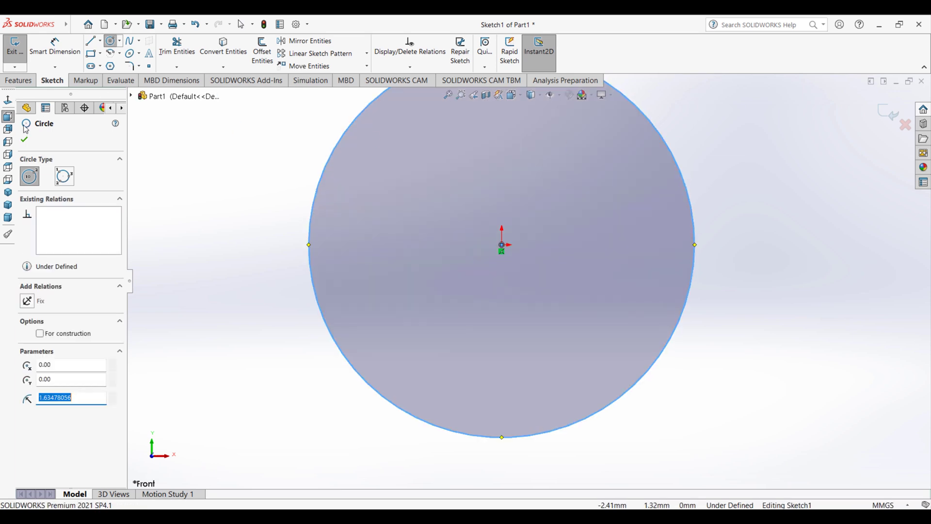
pyautogui.click(24, 139)
pyautogui.press('Escape')
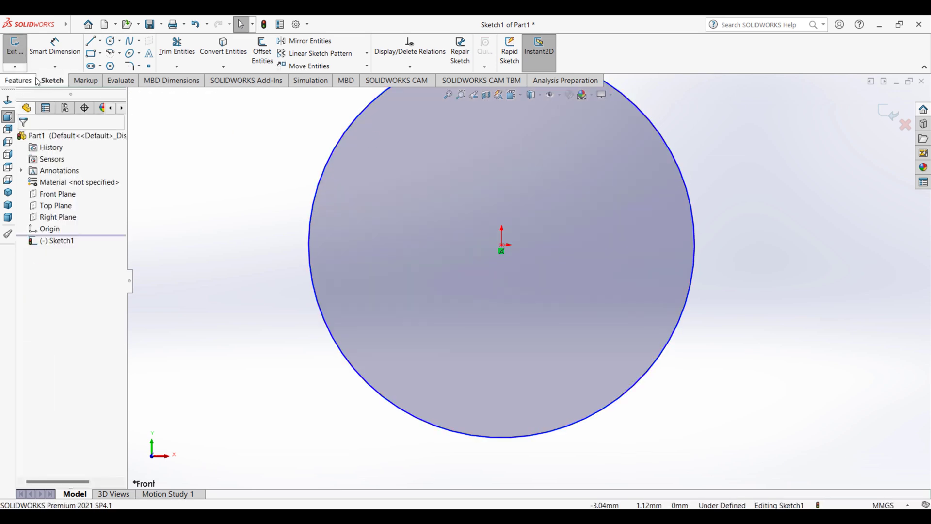
pyautogui.click(20, 80)
# Step: Extrude the circle Blind 10.00 mm into Boss-Extrude1 and return to Dimetric view
pyautogui.click(18, 54)
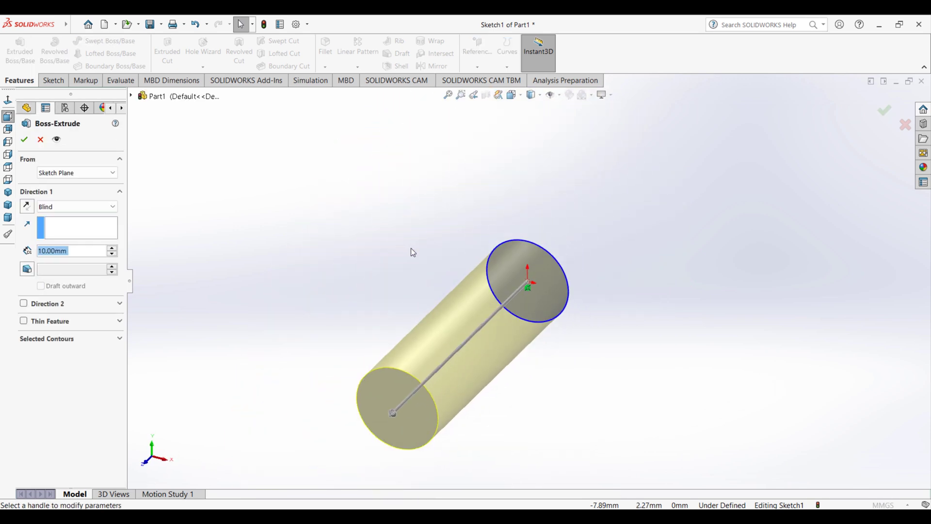
pyautogui.moveTo(243, 287)
pyautogui.mouseDown(button='middle')
pyautogui.moveTo(316, 220)
pyautogui.moveTo(390, 300)
pyautogui.moveTo(392, 291)
pyautogui.mouseUp(button='middle')
pyautogui.click(23, 139)
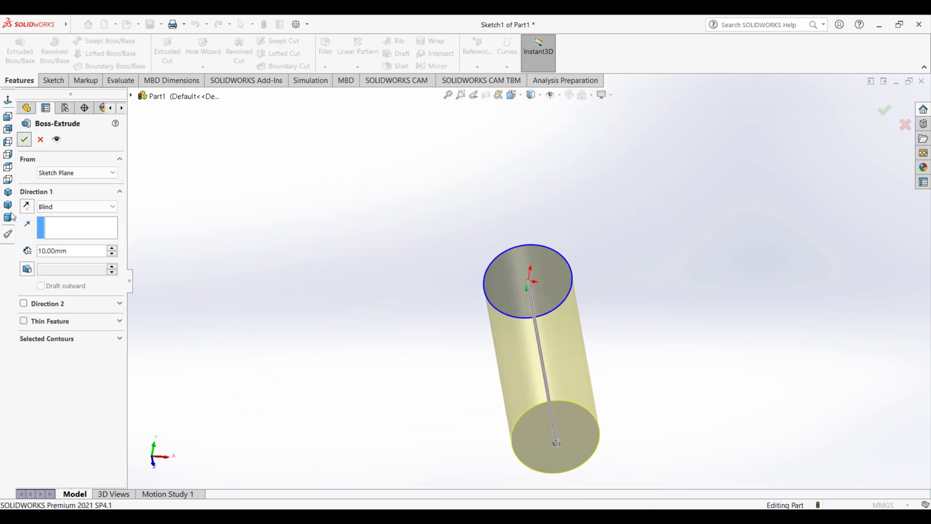
pyautogui.click(10, 217)
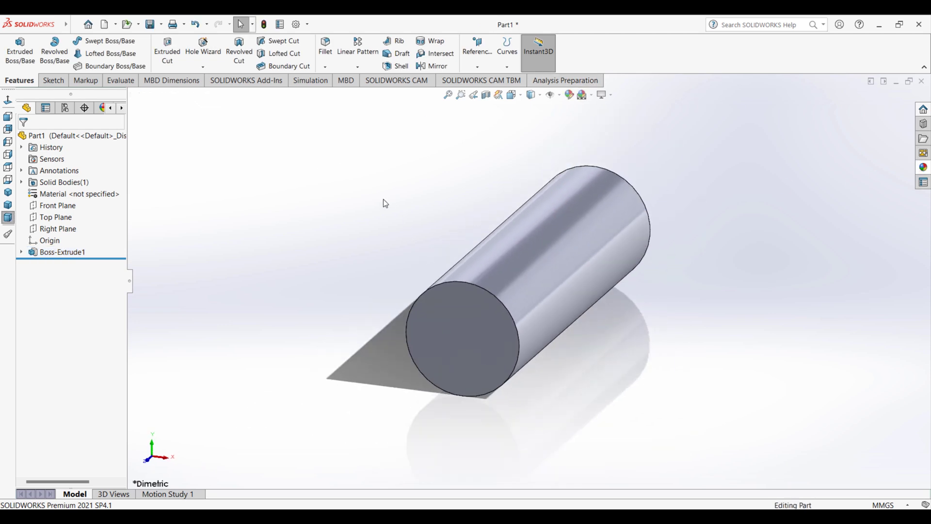
# Step: Apply the polished steel Metal appearance to the cylinder
pyautogui.scroll(-3, 582, 219)
pyautogui.scroll(3, 500, 360)
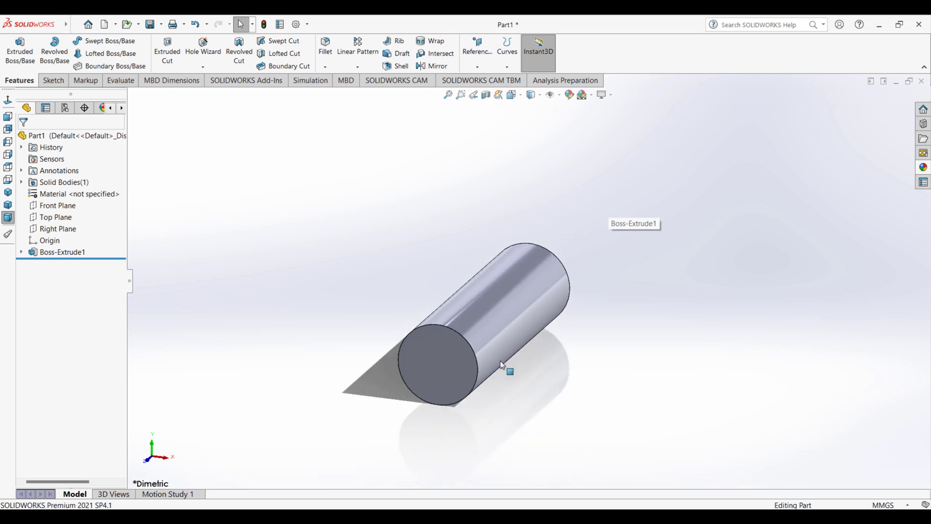
pyautogui.scroll(-2, 500, 360)
pyautogui.click(923, 167)
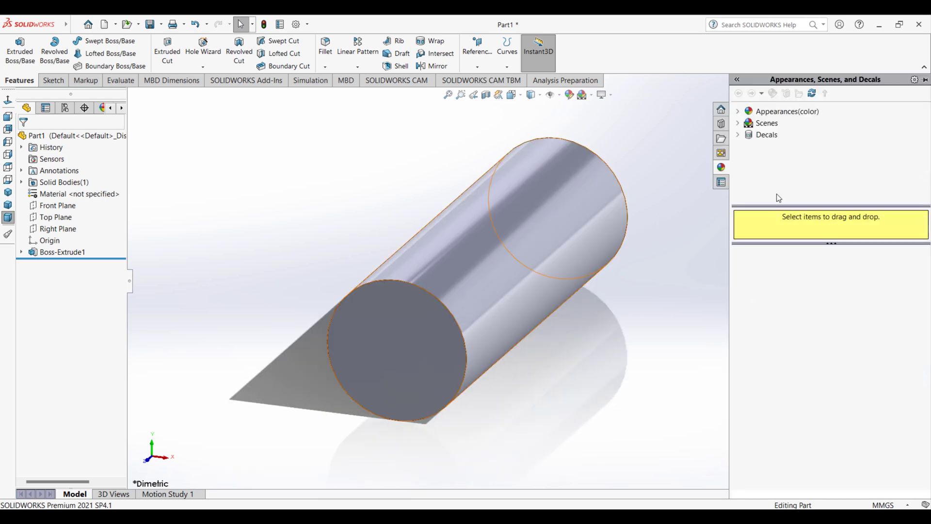
pyautogui.click(746, 113)
pyautogui.click(776, 135)
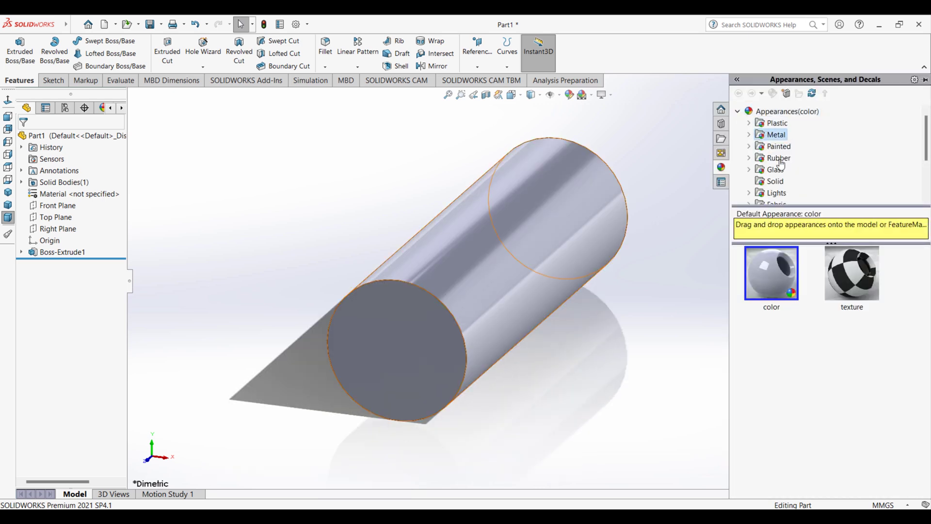
pyautogui.moveTo(771, 274); pyautogui.dragTo(485, 276)
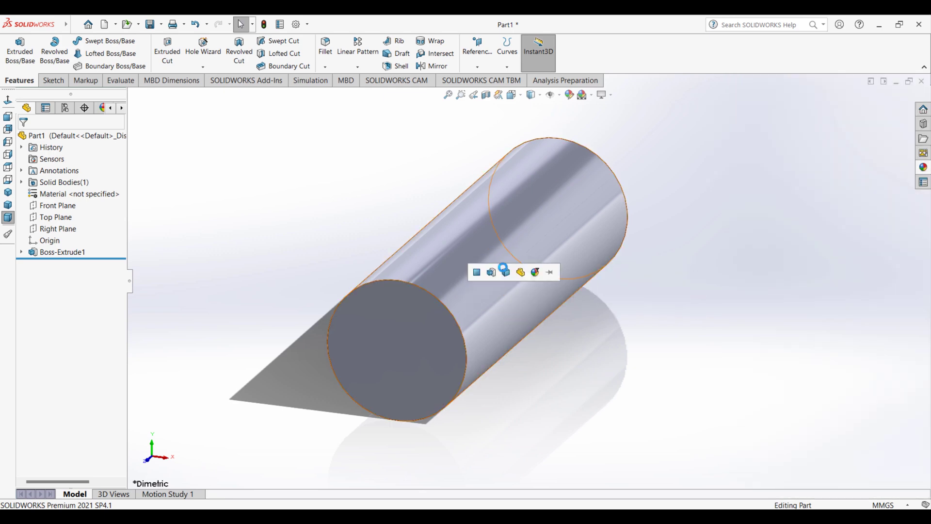
pyautogui.click(522, 272)
# Step: Replace the steel with a polished brass appearance for a glossy yellow finish
pyautogui.moveTo(637, 257); pyautogui.dragTo(677, 275, button='middle')
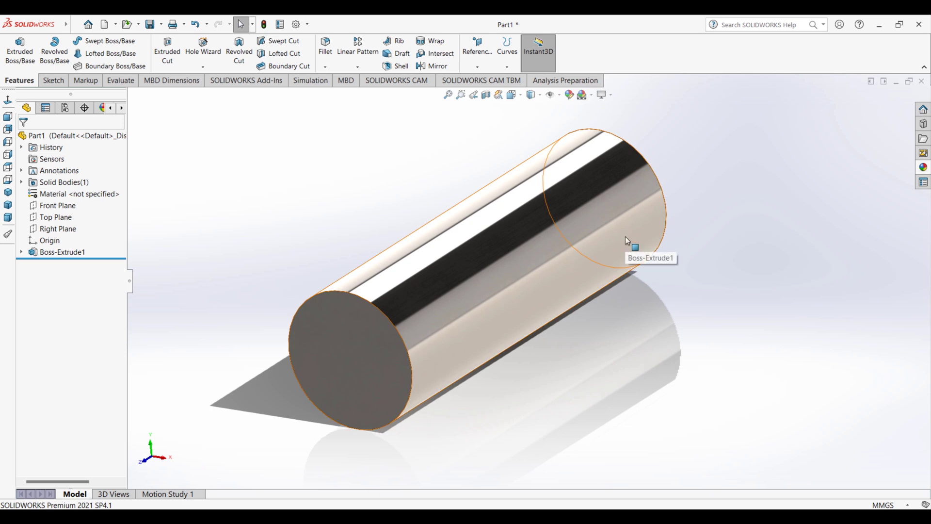
pyautogui.moveTo(400, 304); pyautogui.dragTo(492, 276, button='middle')
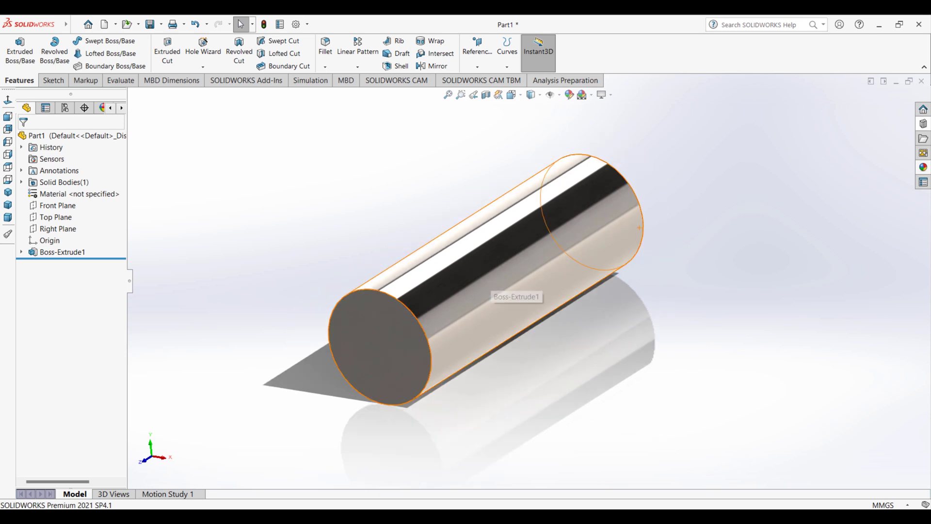
pyautogui.click(923, 167)
pyautogui.moveTo(784, 435); pyautogui.dragTo(503, 258)
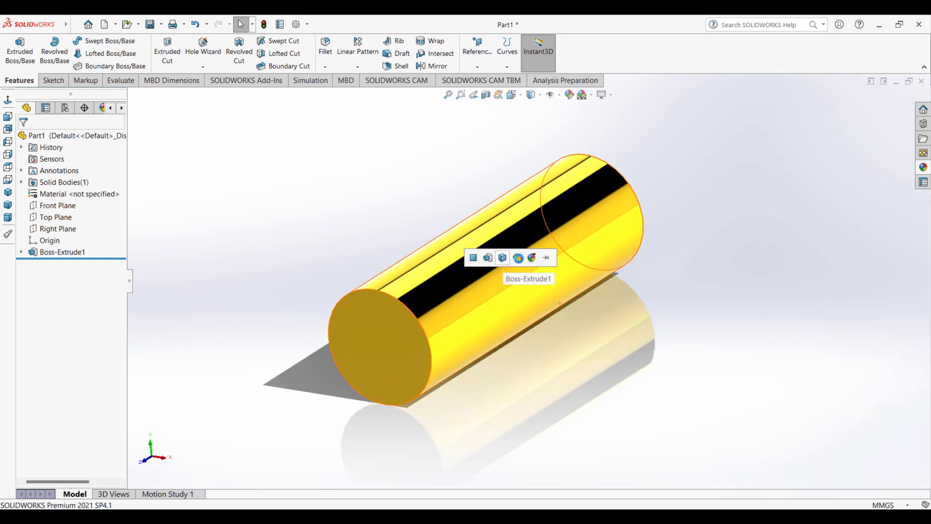
pyautogui.click(535, 256)
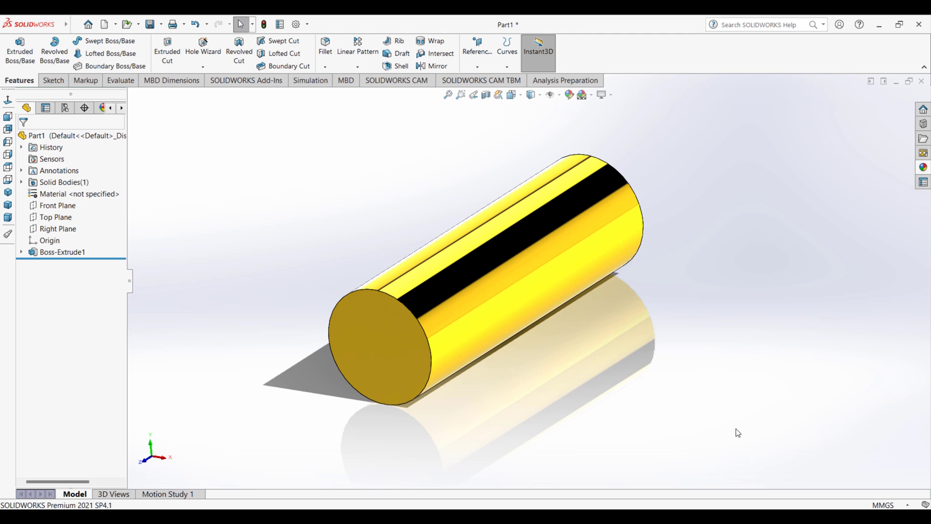
pyautogui.hotkey('alt', 'Tab')
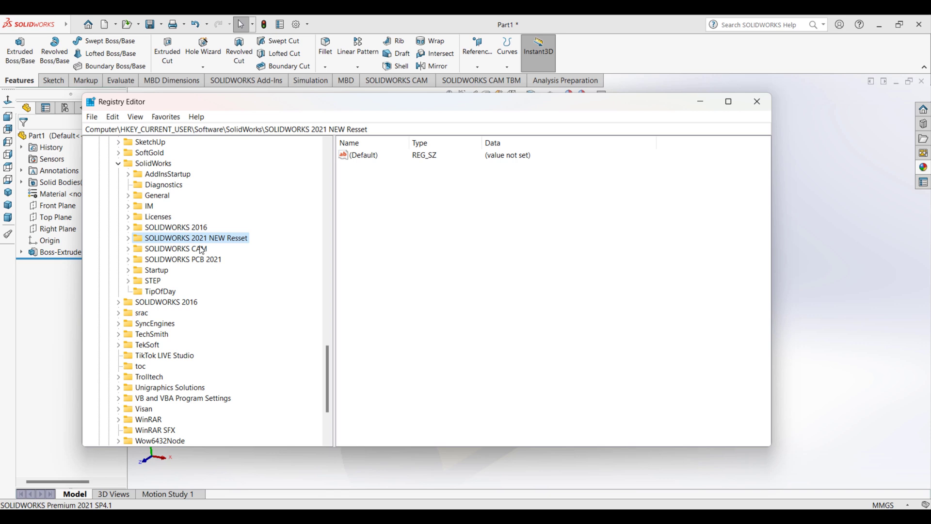
pyautogui.click(202, 249)
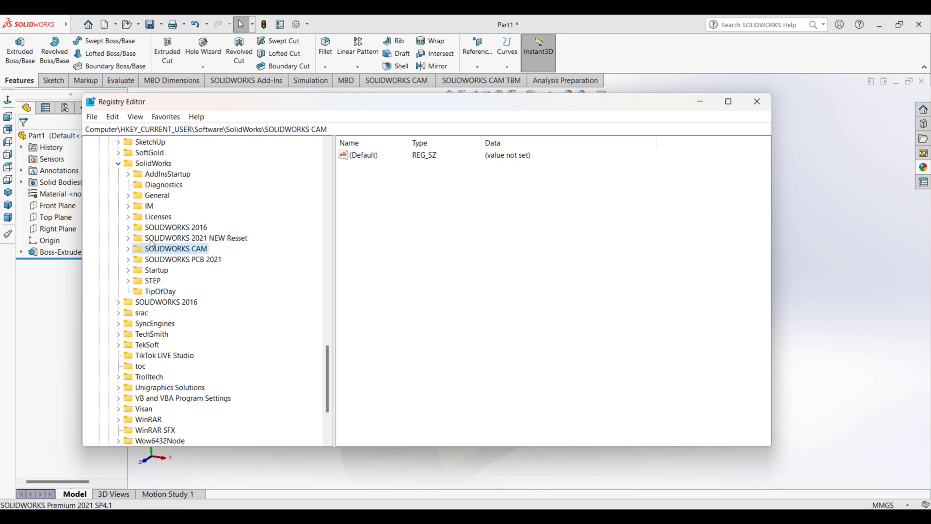
pyautogui.click(201, 240)
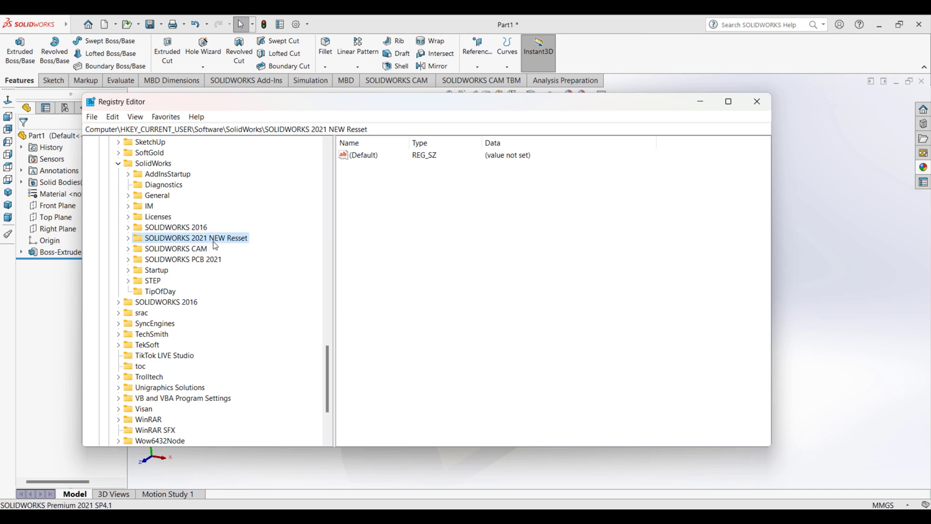
pyautogui.click(754, 102)
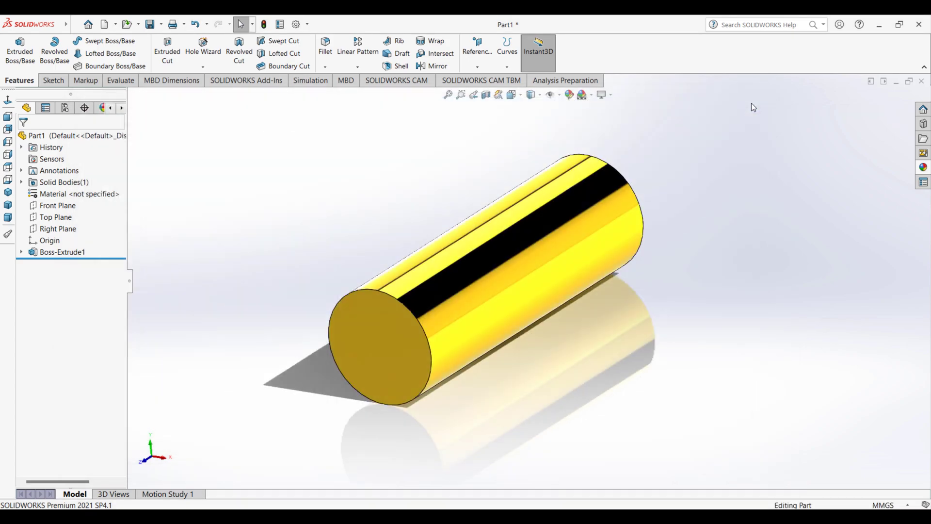